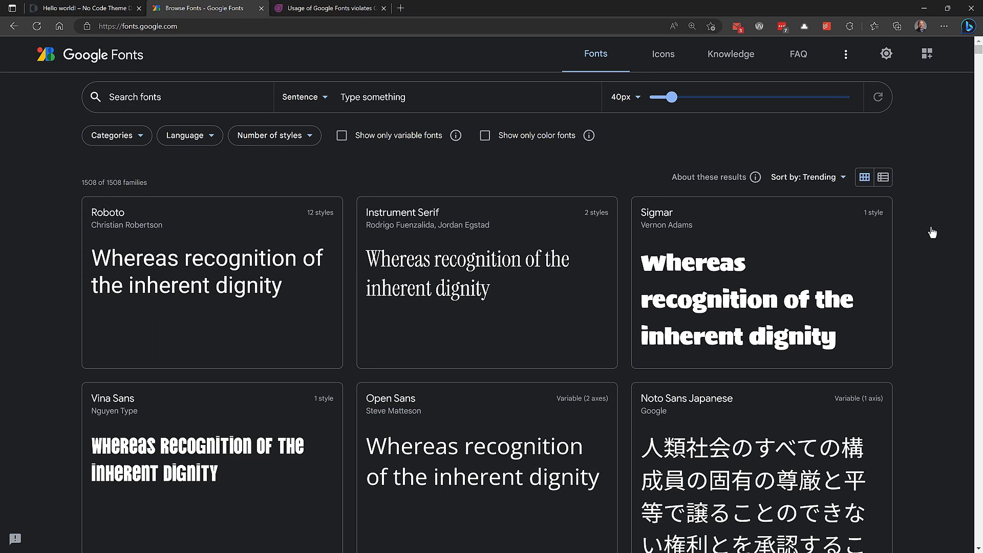
Search Google Fonts for "basker" and download the Libre Baskerville family.
click(159, 96)
text(basker)
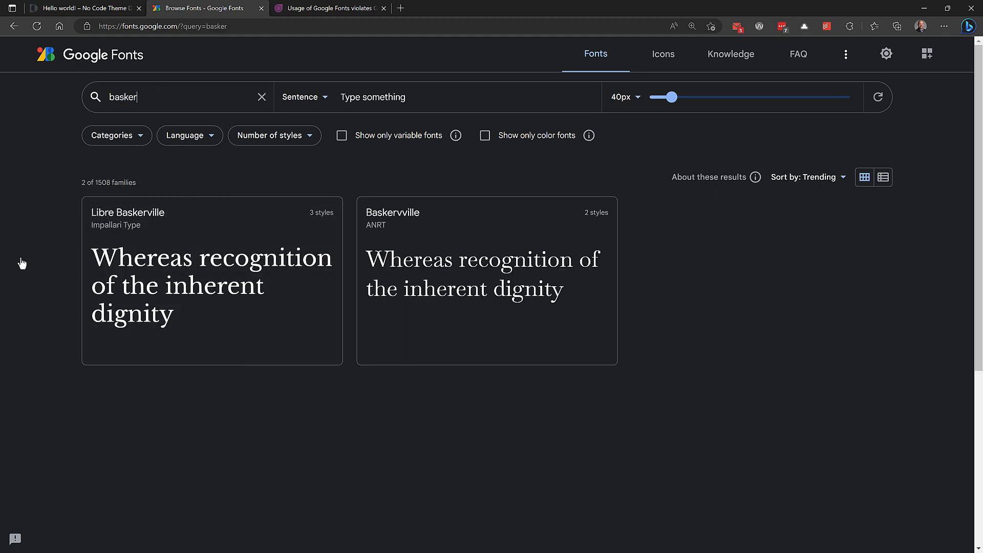
click(209, 227)
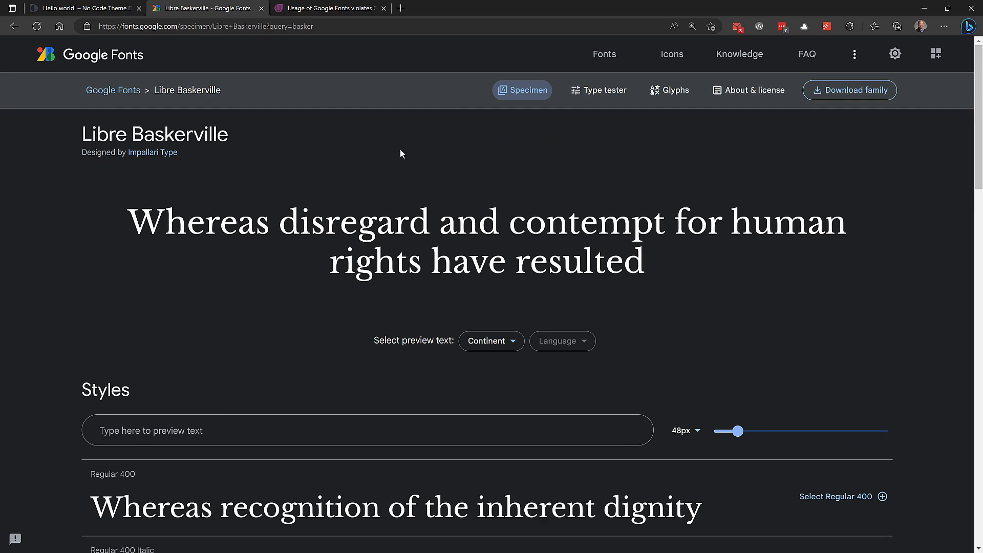
click(860, 95)
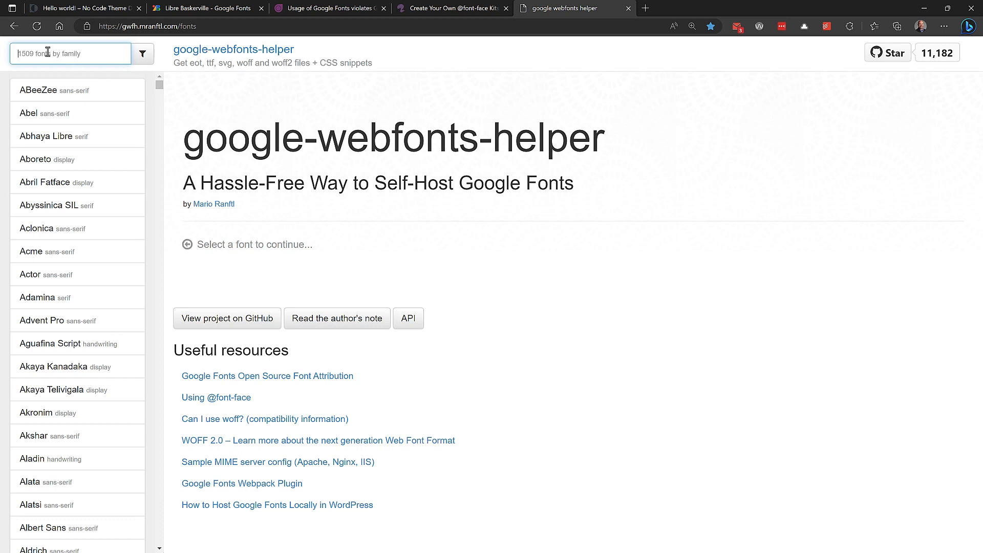
Find Libre Baskerville in google-webfonts-helper with the search "basker" and include its italic and 700 styles.
text(basker)
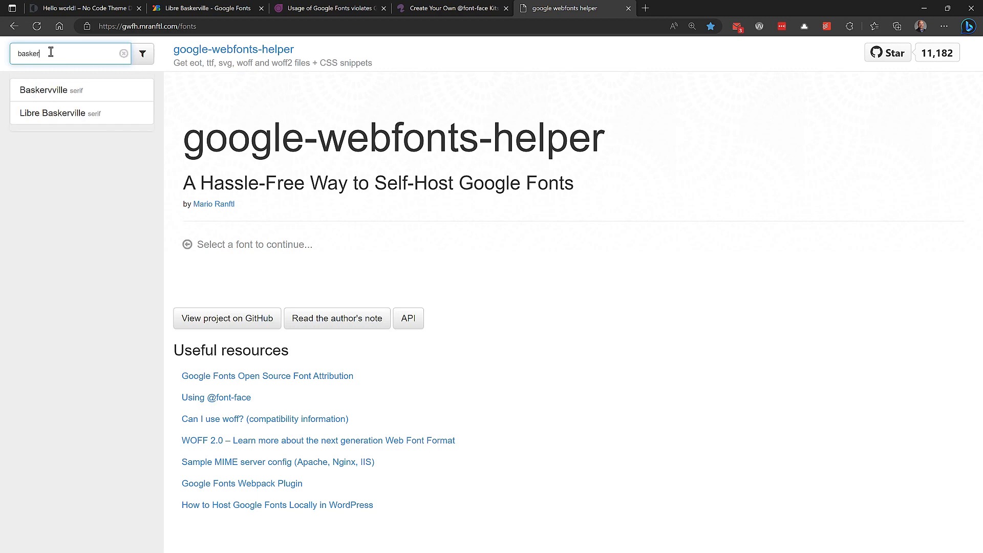
click(46, 115)
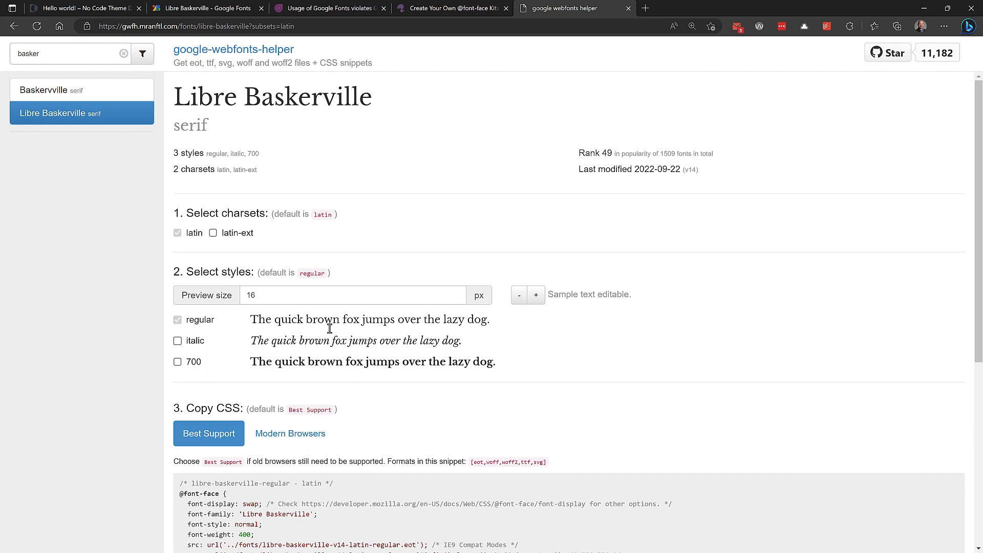
click(177, 341)
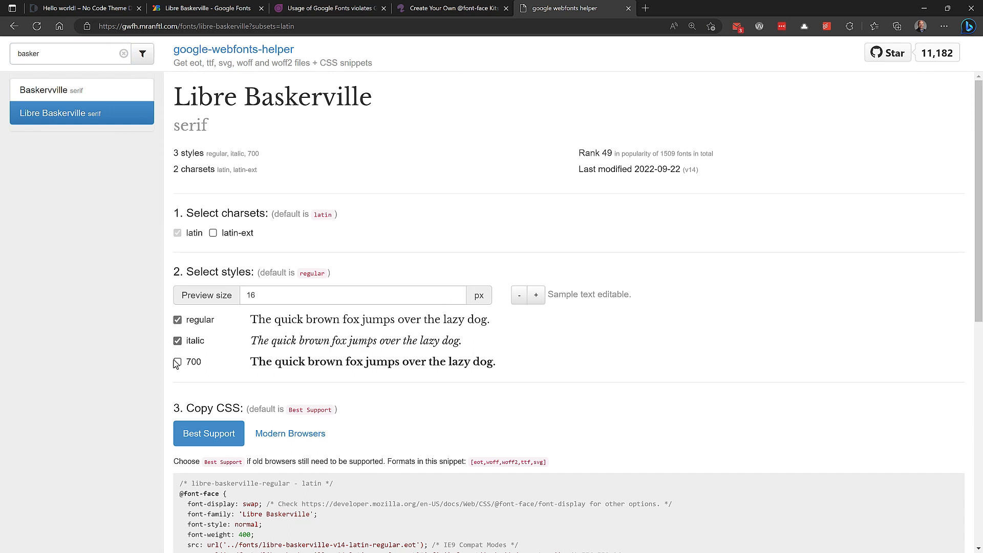
click(177, 362)
Download the generated libre-baskerville-v14-latin.zip archive.
scroll(582, 248, down, 8)
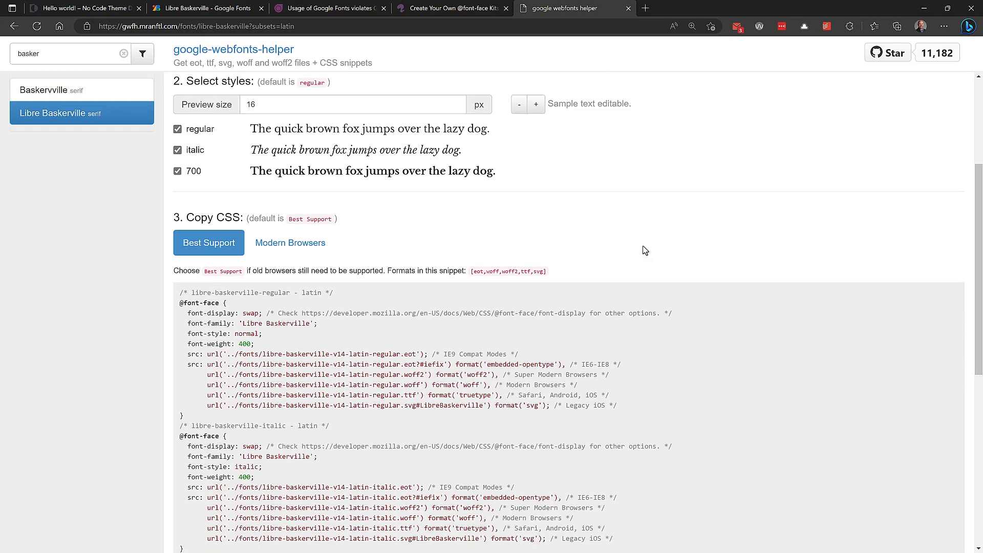
scroll(581, 248, up, 1)
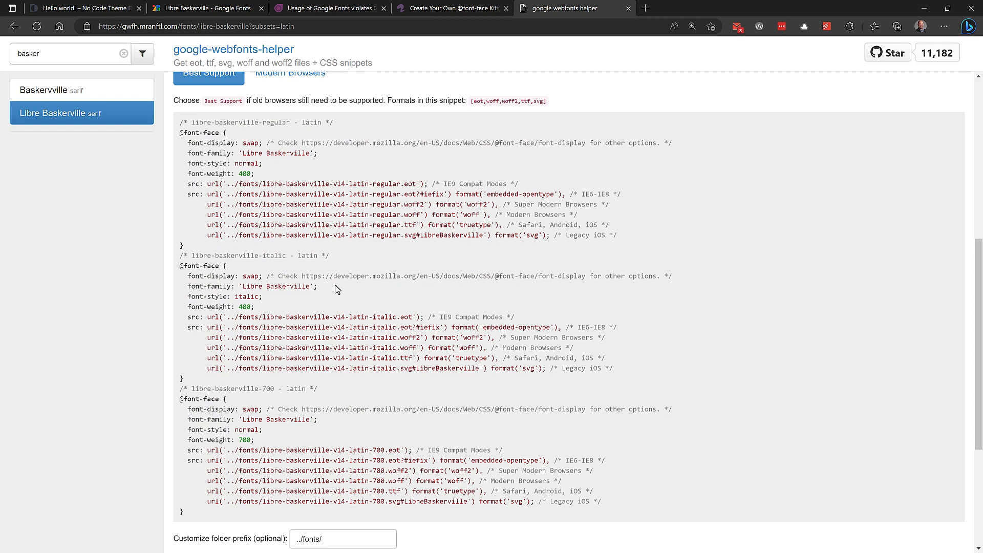
scroll(361, 359, down, 4)
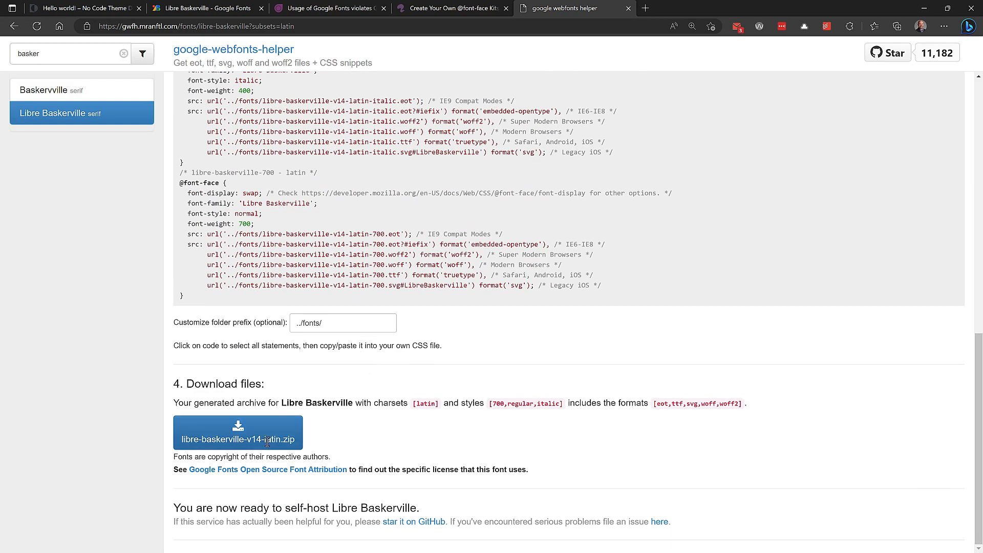
click(244, 443)
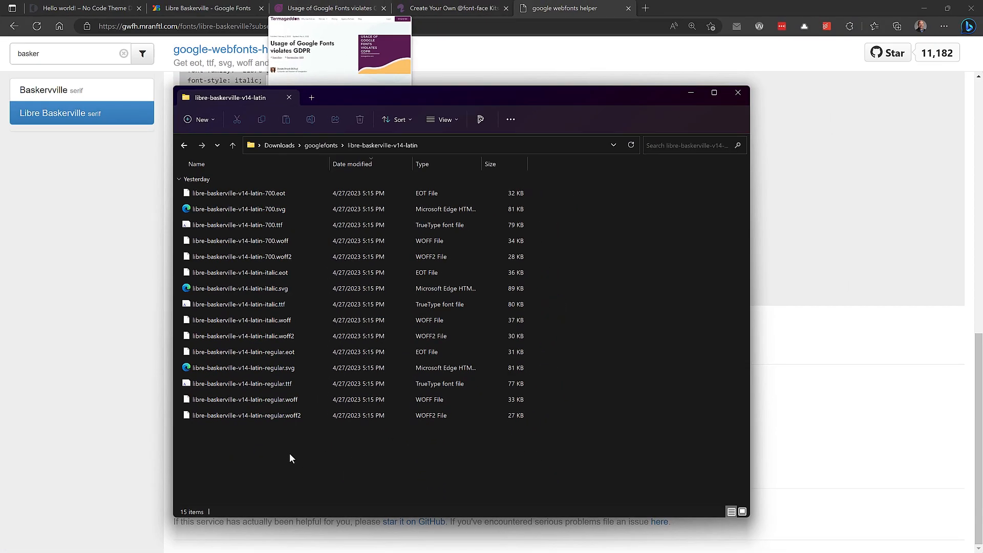
Copy all extracted Libre Baskerville font files and open the assets folder of the nocodetheme-demo theme.
key(ctrl+a)
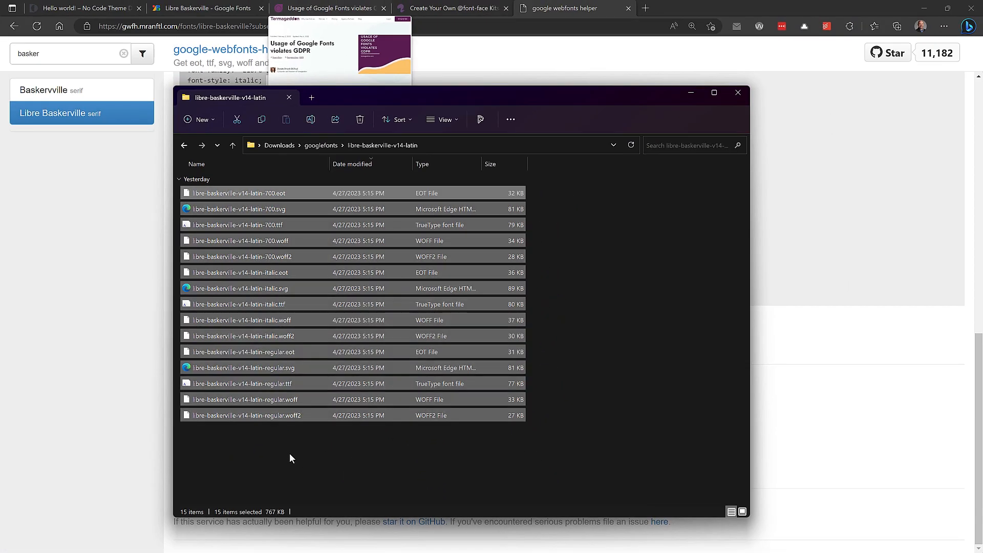
click(526, 145)
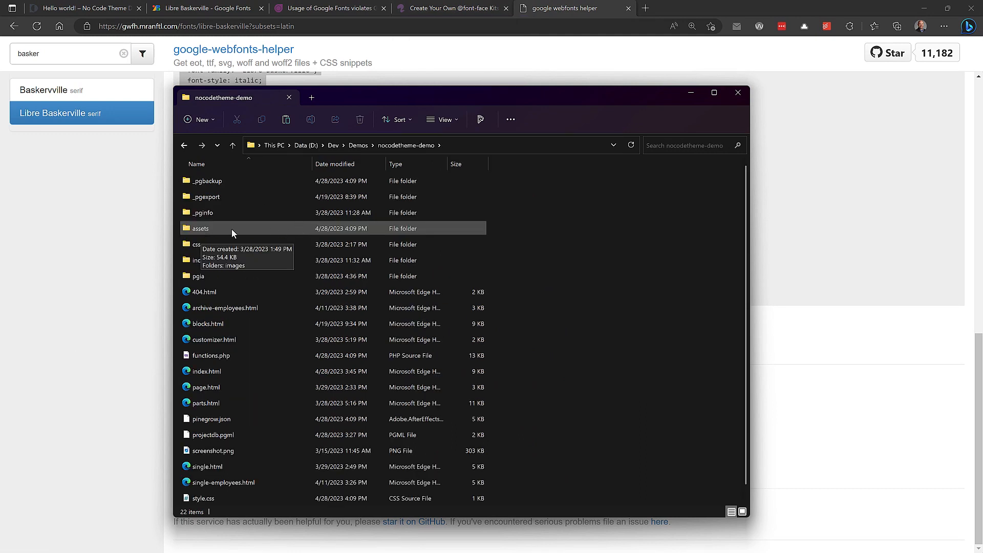
click(202, 231)
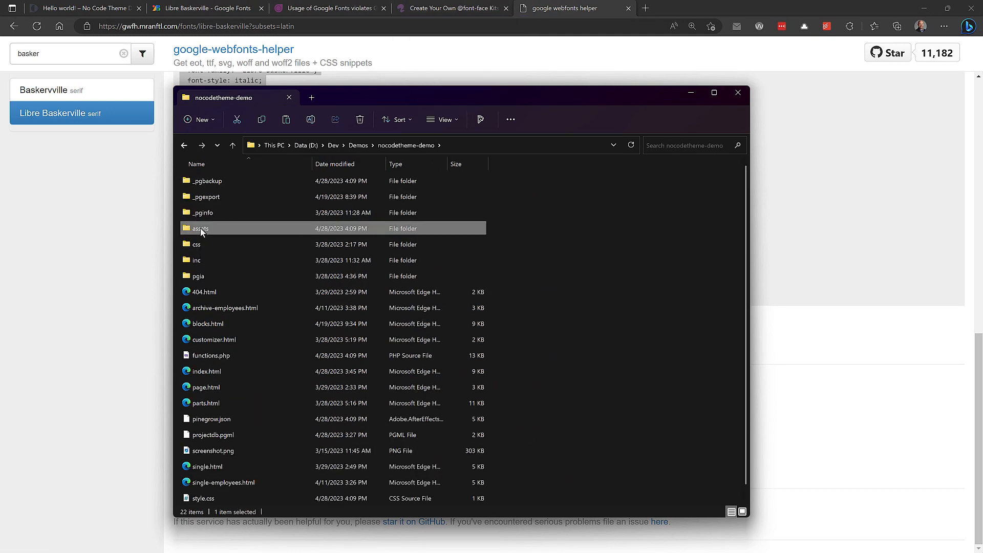
key(Return)
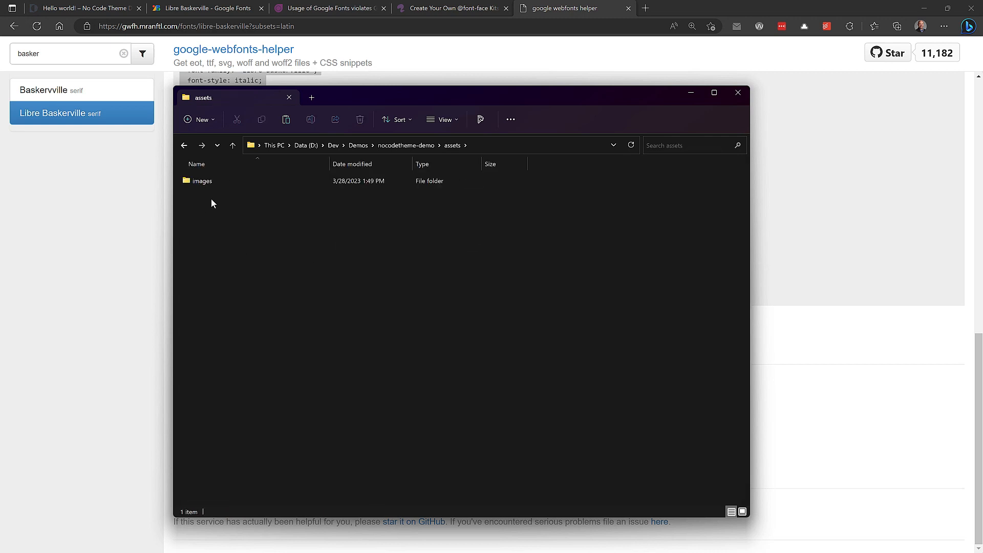
Create a folder named fonts inside assets and paste the copied font files into it.
right_click(235, 305)
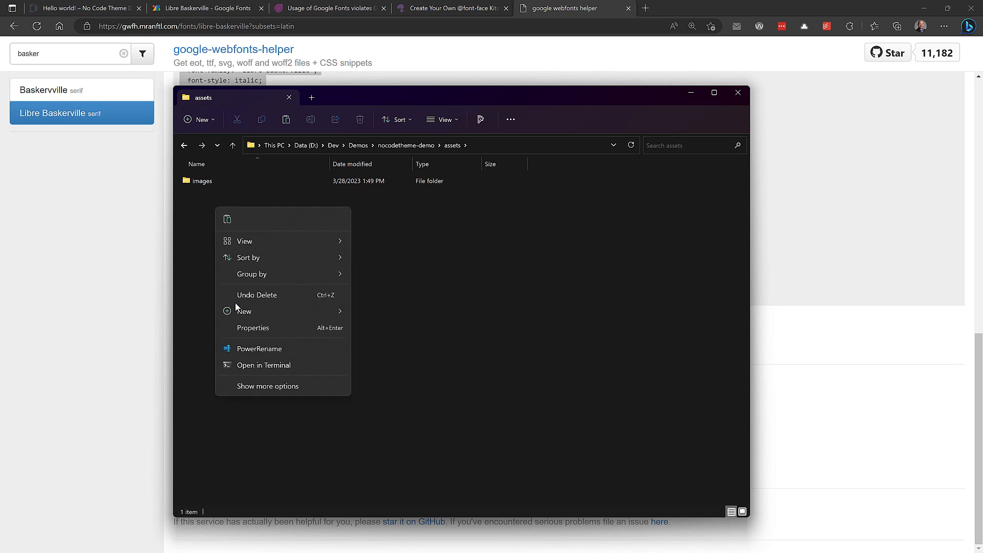
mouse_move(327, 311)
text(fonts)
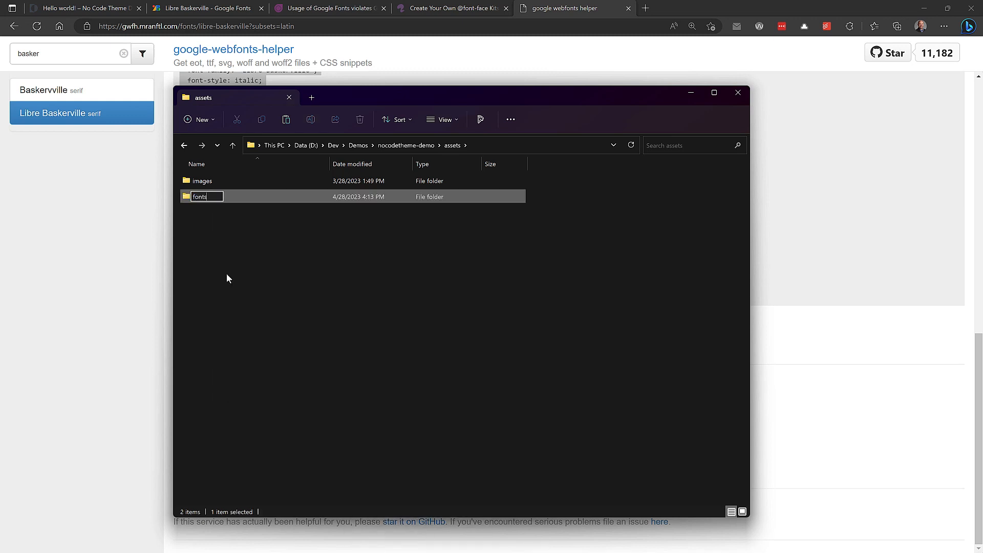
key(Return)
key(Return)
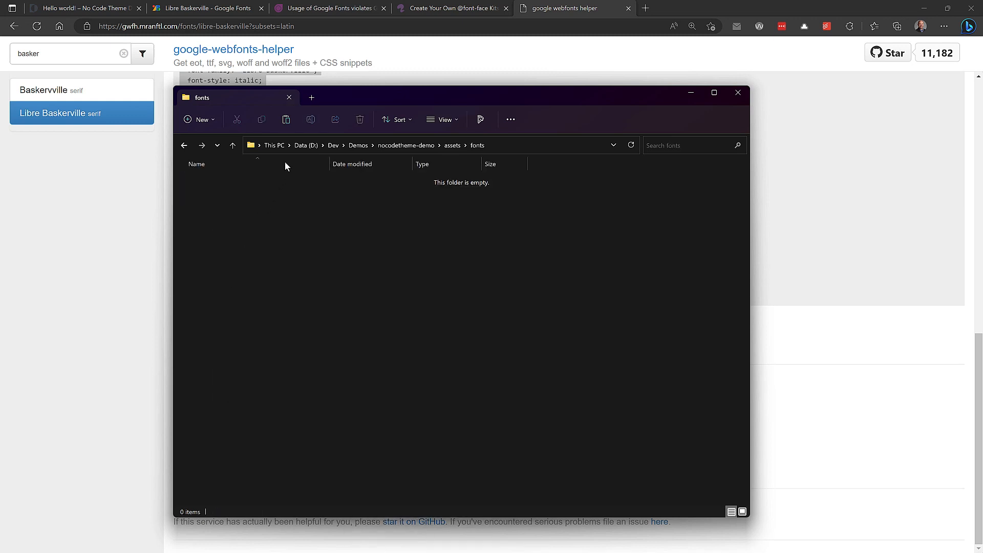
click(286, 120)
click(742, 209)
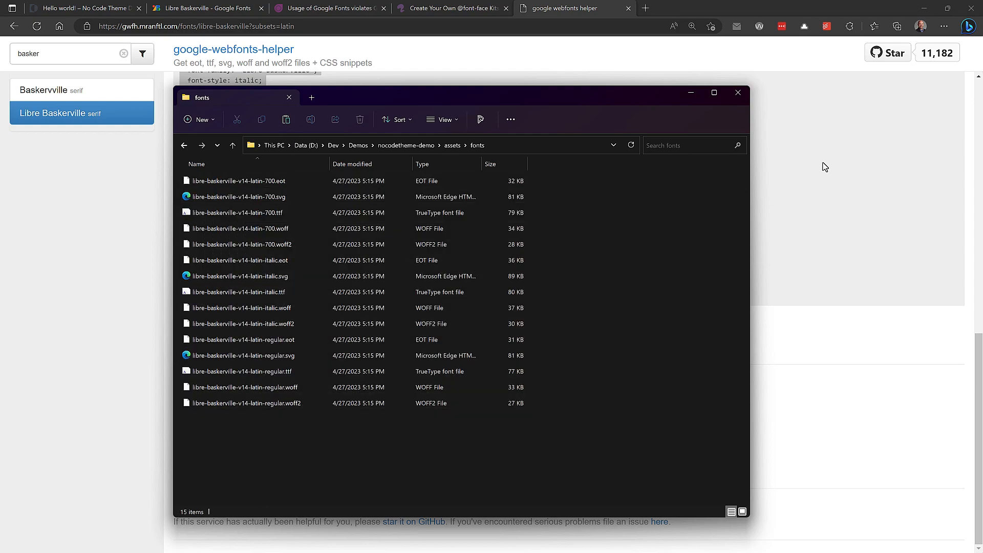
click(826, 167)
scroll(502, 233, up, 4)
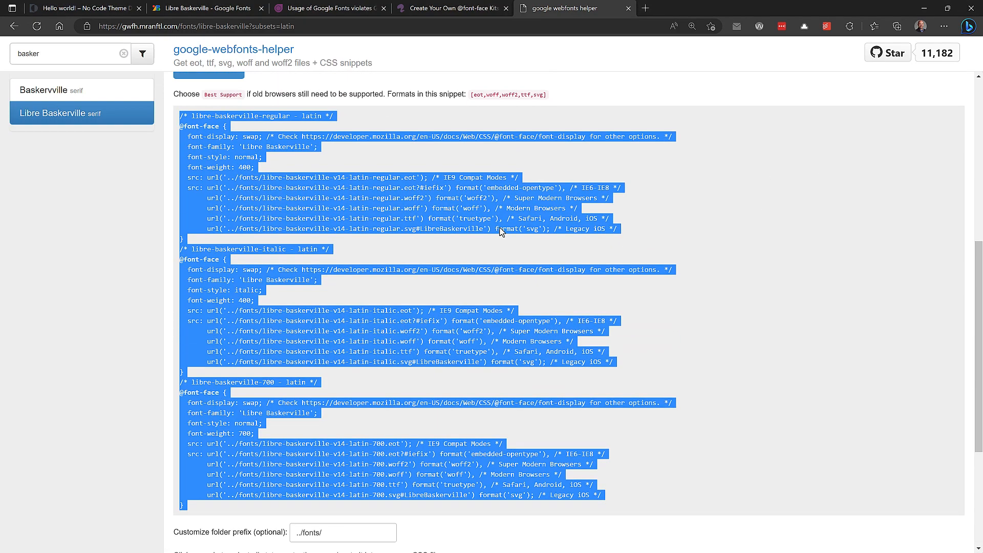
right_click(249, 192)
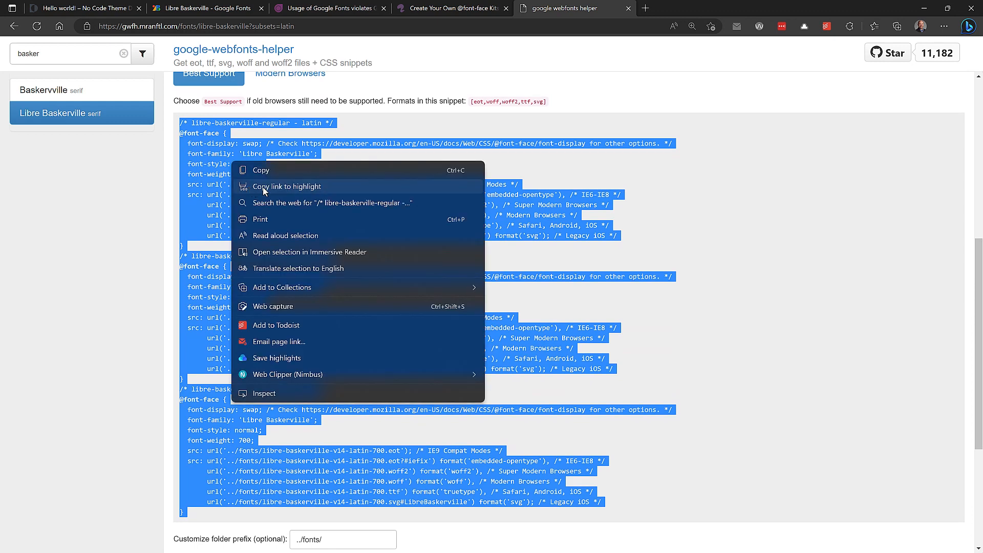
click(282, 169)
Switch to Pinegrow and refresh the Nocodetheme-Demo project so that assets includes the new fonts folder.
key(alt+Tab)
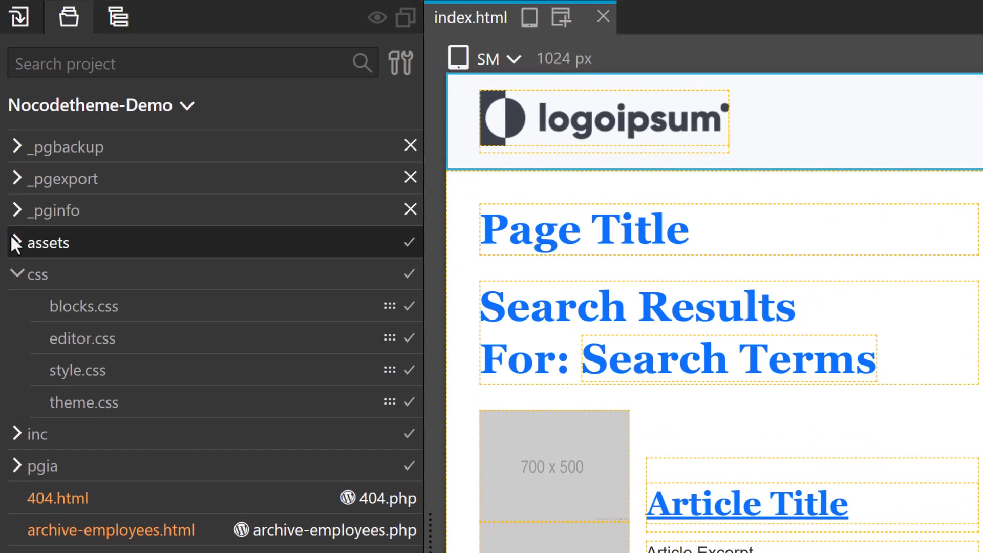
click(16, 241)
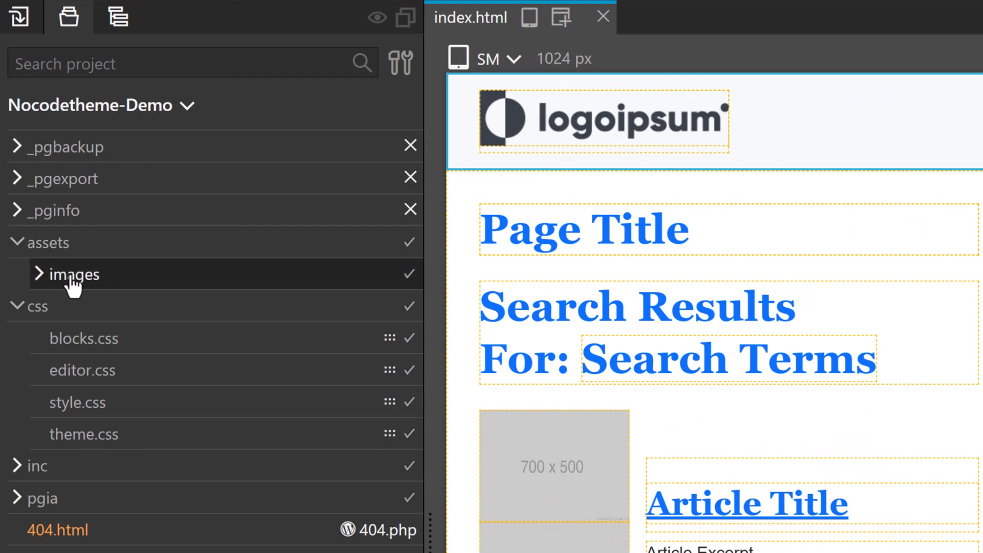
click(102, 107)
click(202, 128)
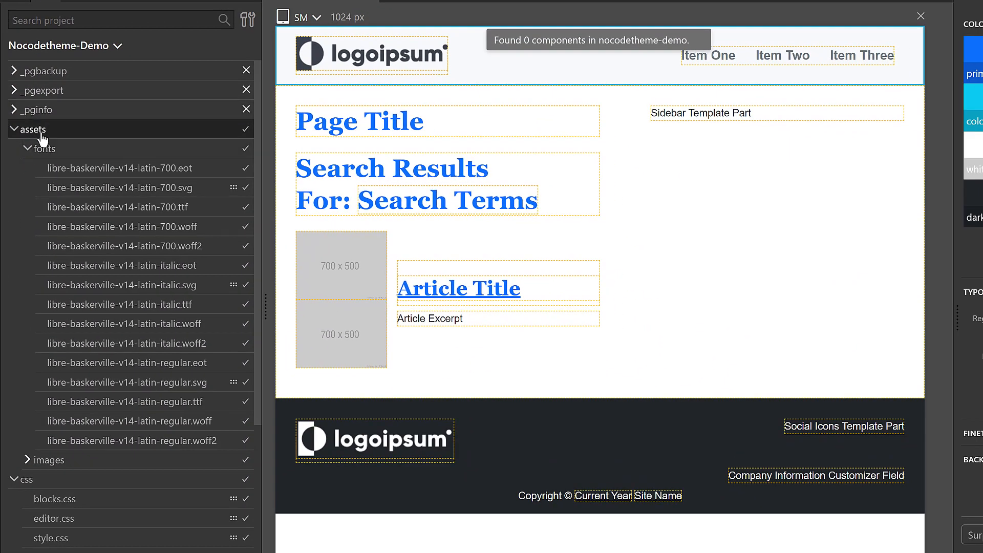
click(29, 150)
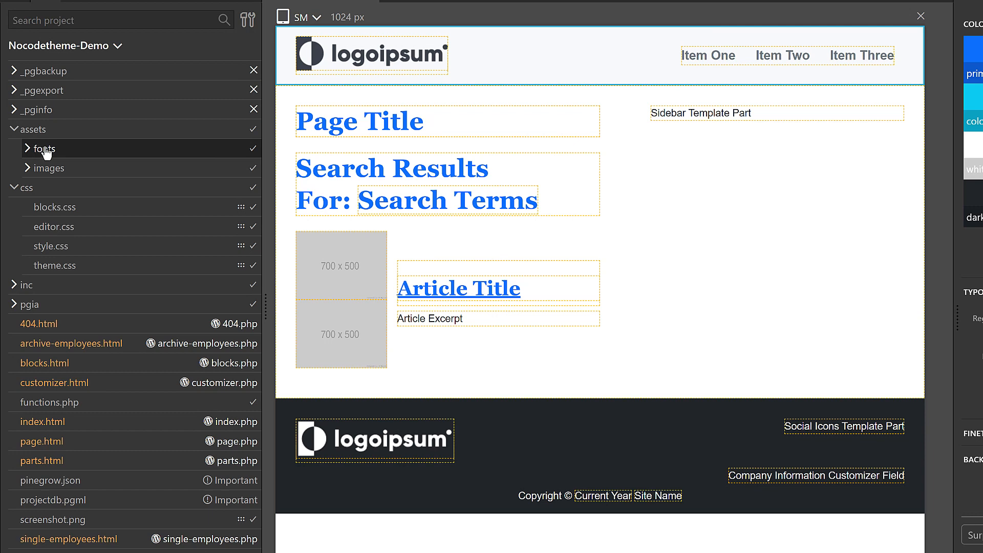
Create a new file named fonts.css in the assets/fonts folder of the project.
right_click(41, 150)
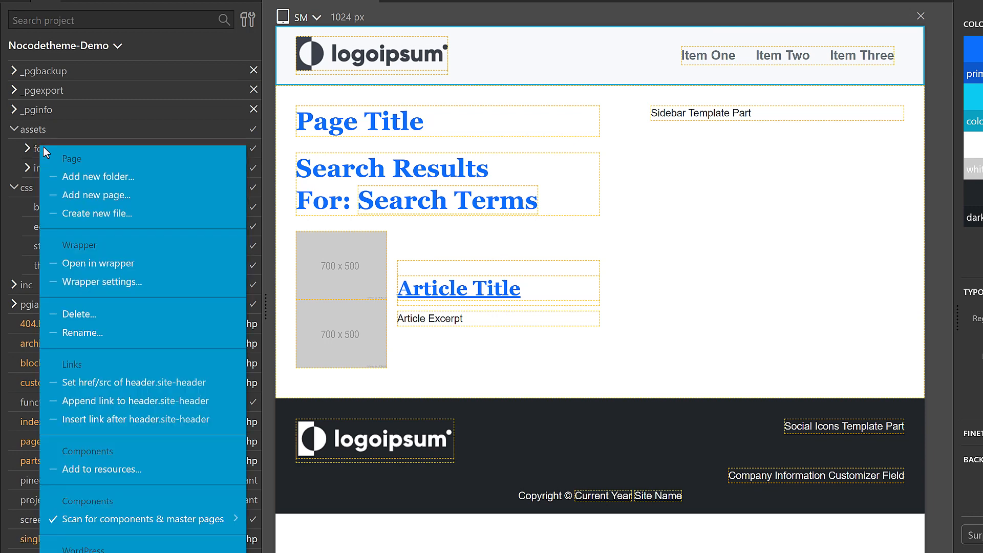
click(128, 219)
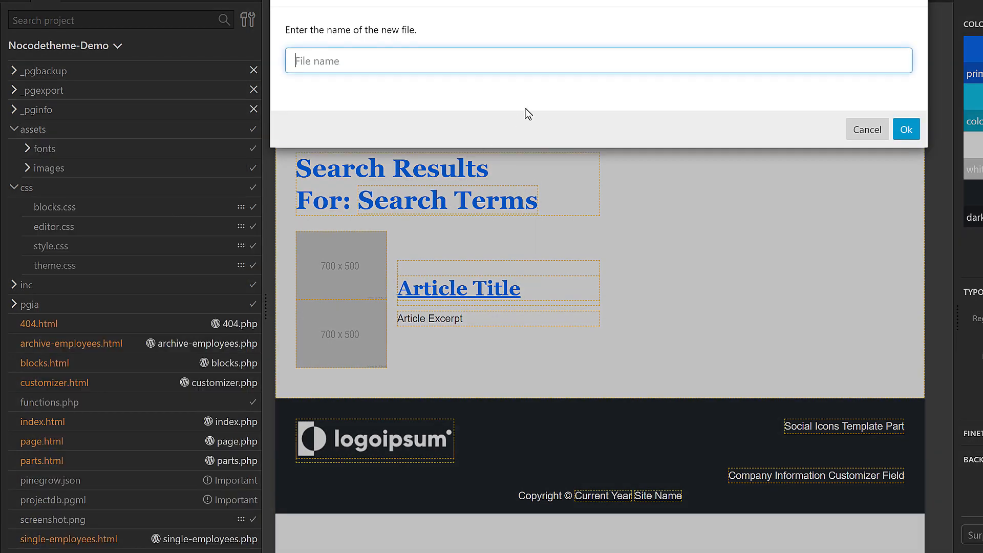
text(fonts.css)
key(Return)
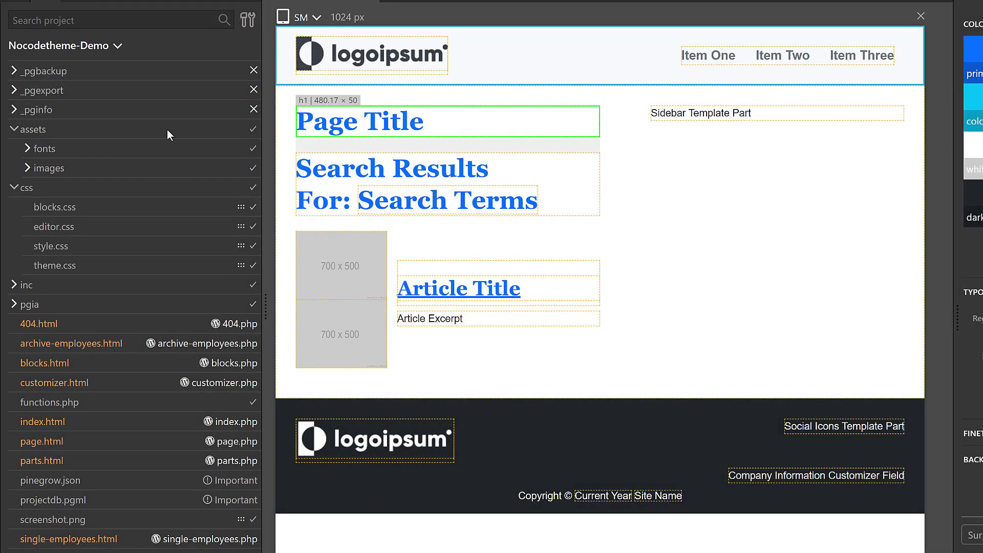
click(28, 150)
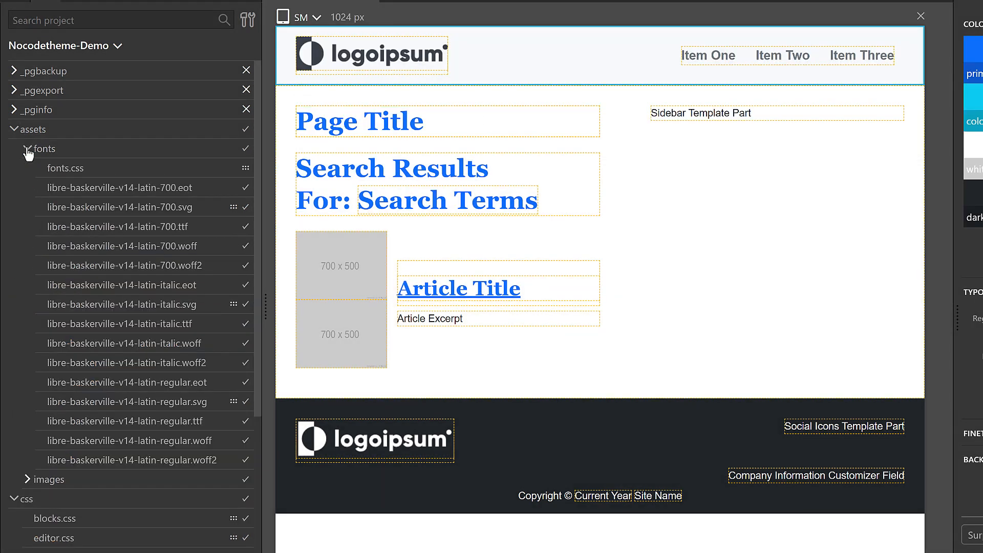
right_click(70, 168)
click(241, 159)
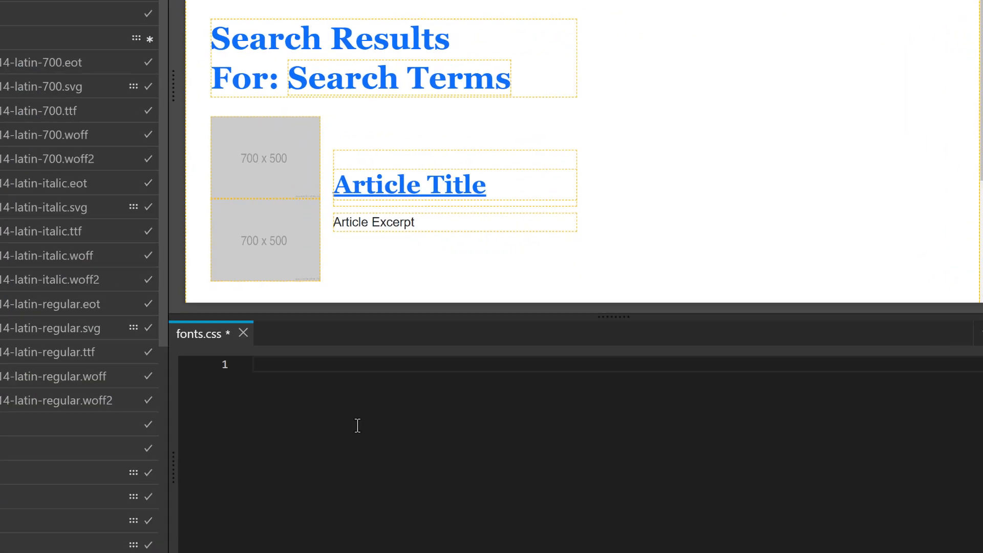
key(ctrl+v)
scroll(264, 335, down, 4)
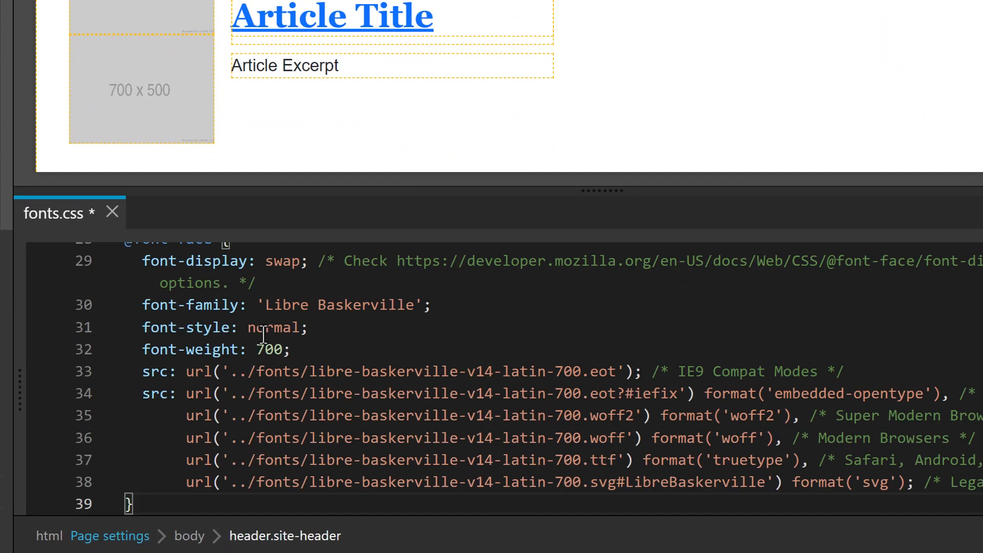
Replace every occurrence of "./fonts/" with "/" in the fonts.css font URLs and save the file.
scroll(333, 336, up, 10)
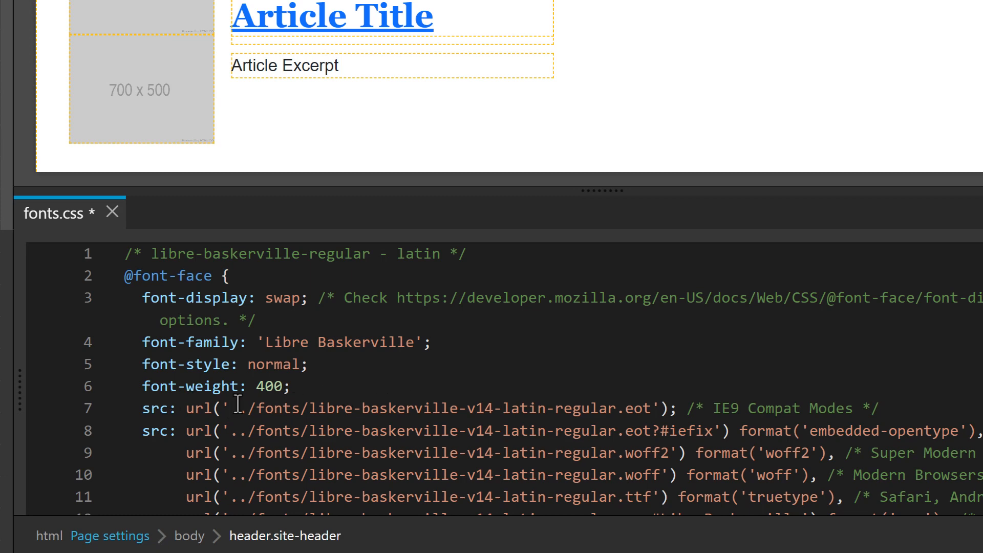
click(448, 357)
key(ctrl+f)
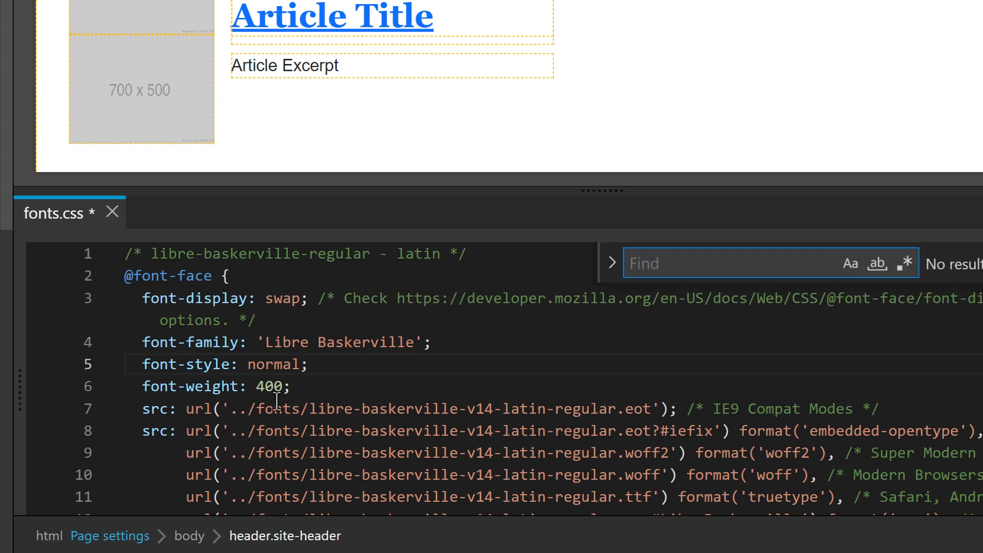
drag(308, 411, 239, 411)
key(ctrl+f)
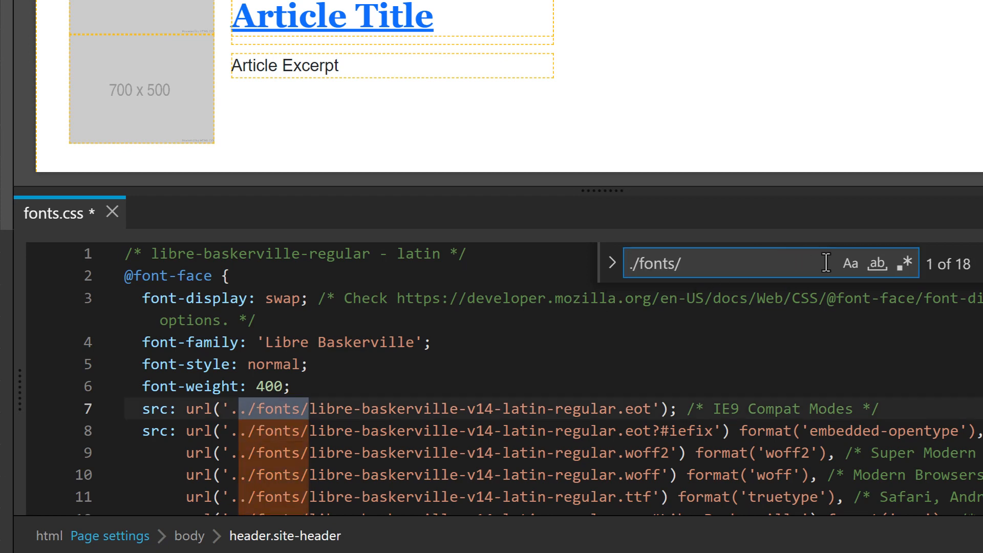
click(612, 263)
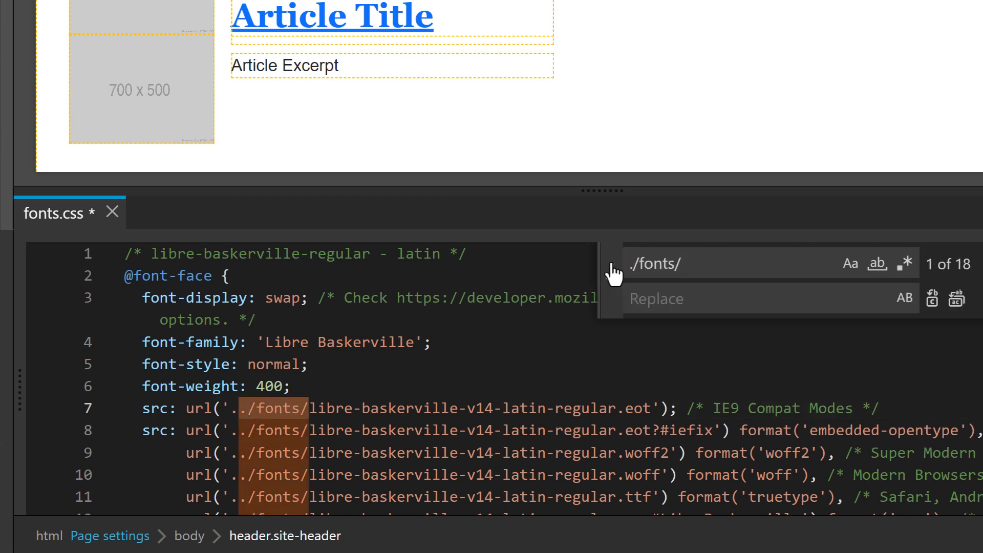
click(684, 298)
text(/)
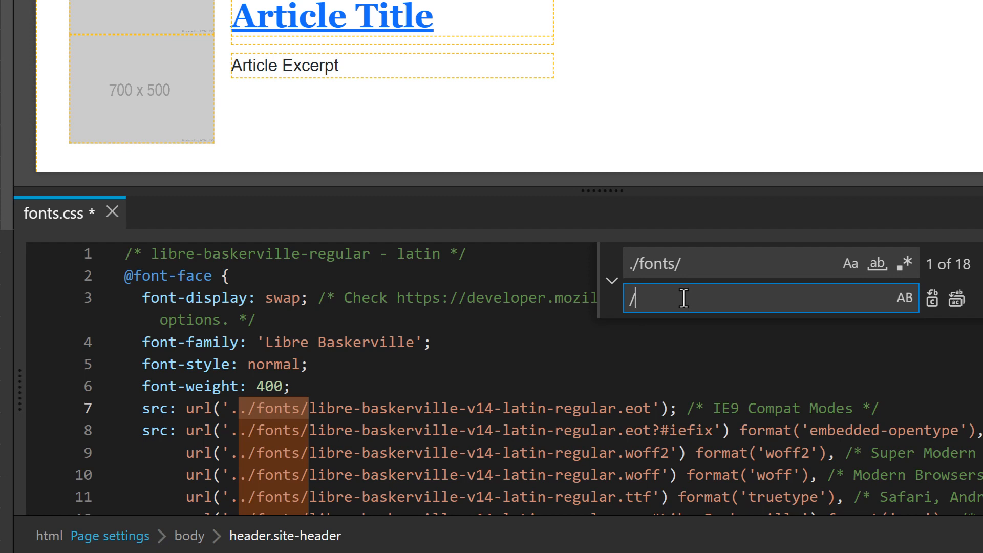
click(957, 298)
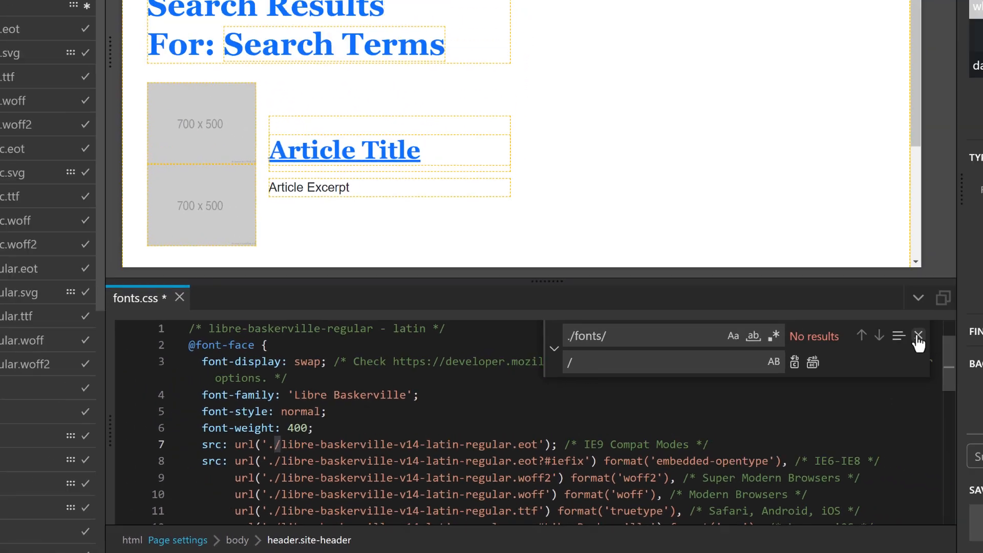
click(918, 339)
click(555, 343)
key(ctrl+s)
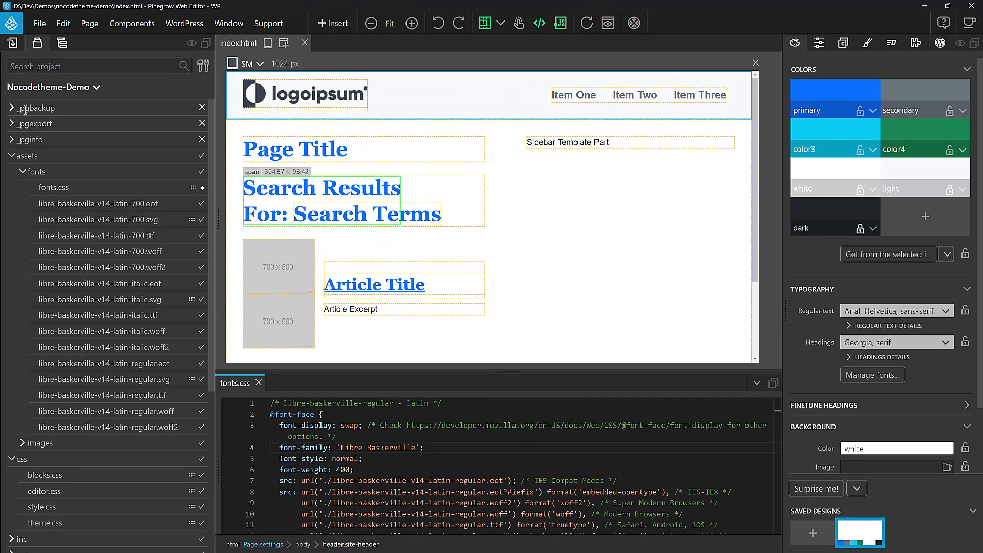
Open theme.css from the css folder in the code editor, examine its start and font-family rules, and close it.
click(11, 156)
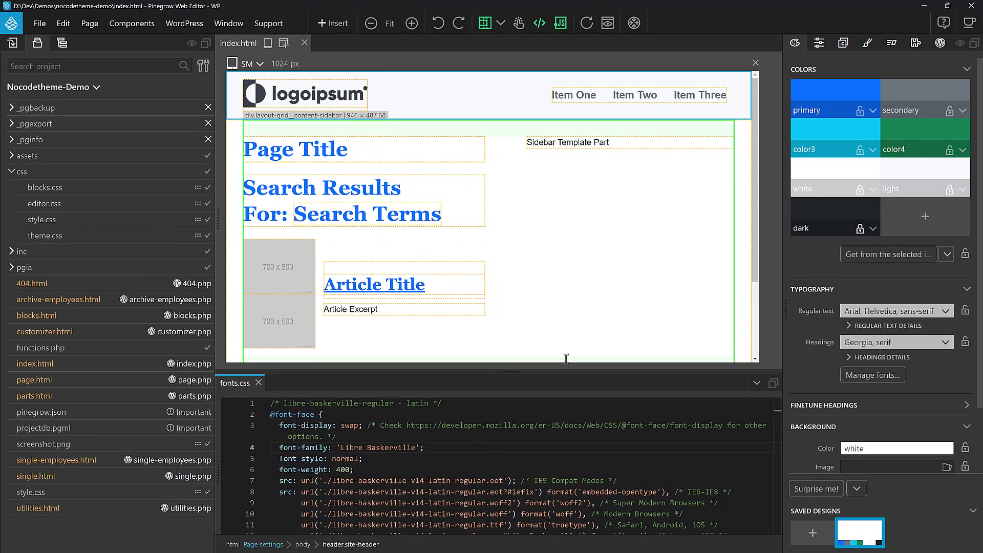
right_click(68, 235)
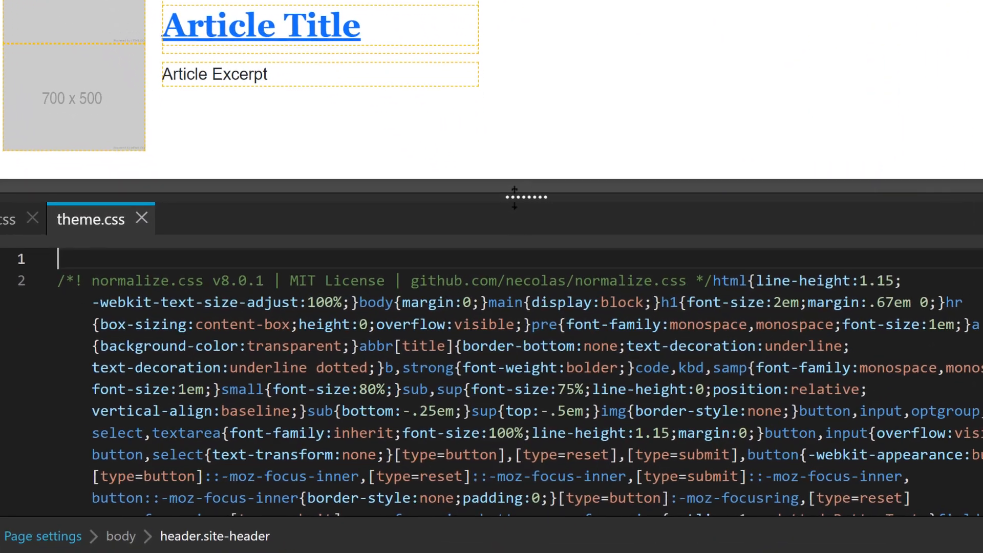
drag(500, 372, 504, 276)
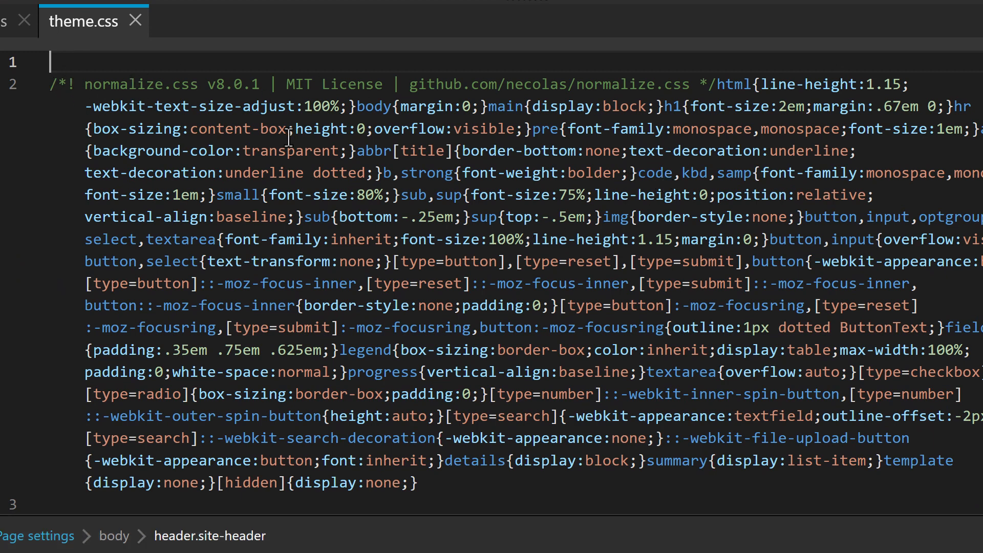
scroll(529, 193, down, 8)
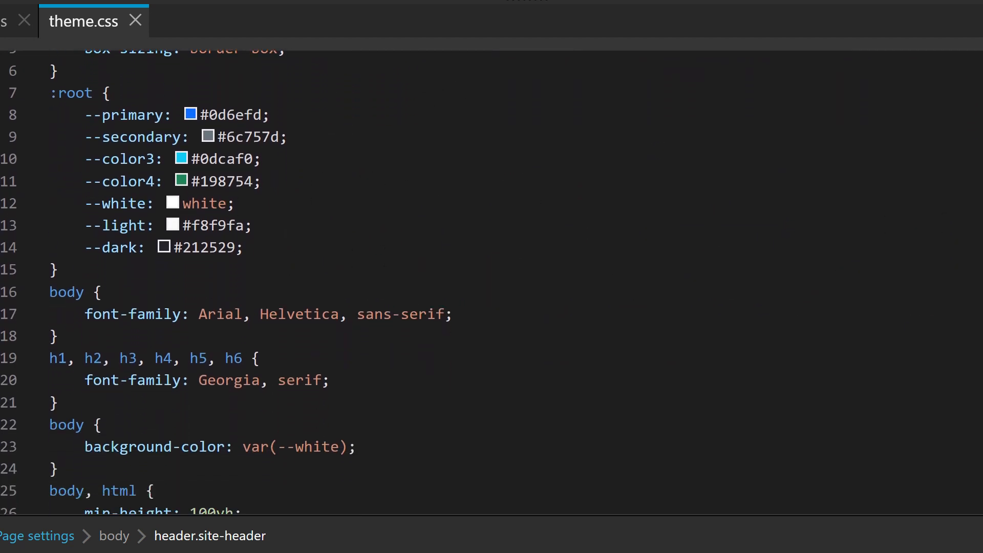
scroll(222, 282, down, 2)
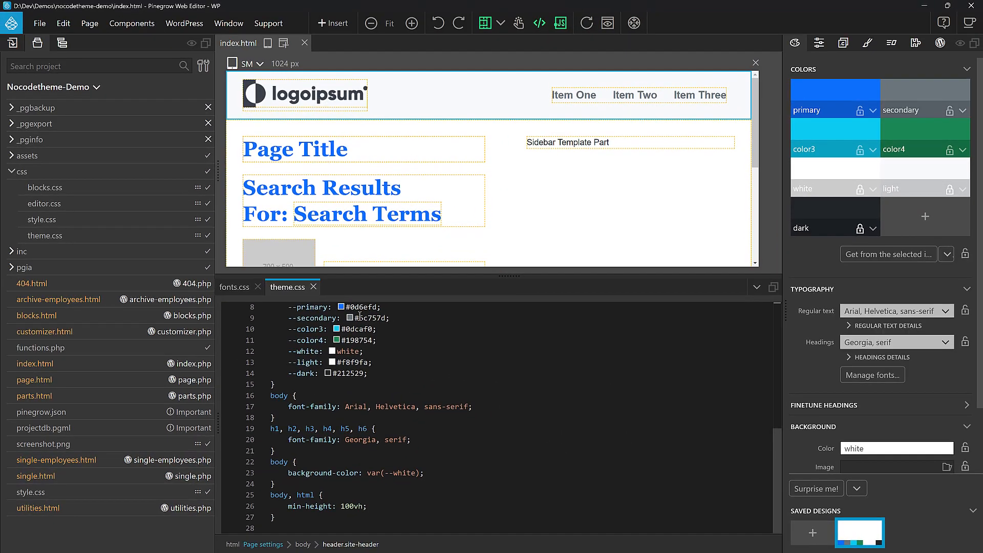
click(161, 58)
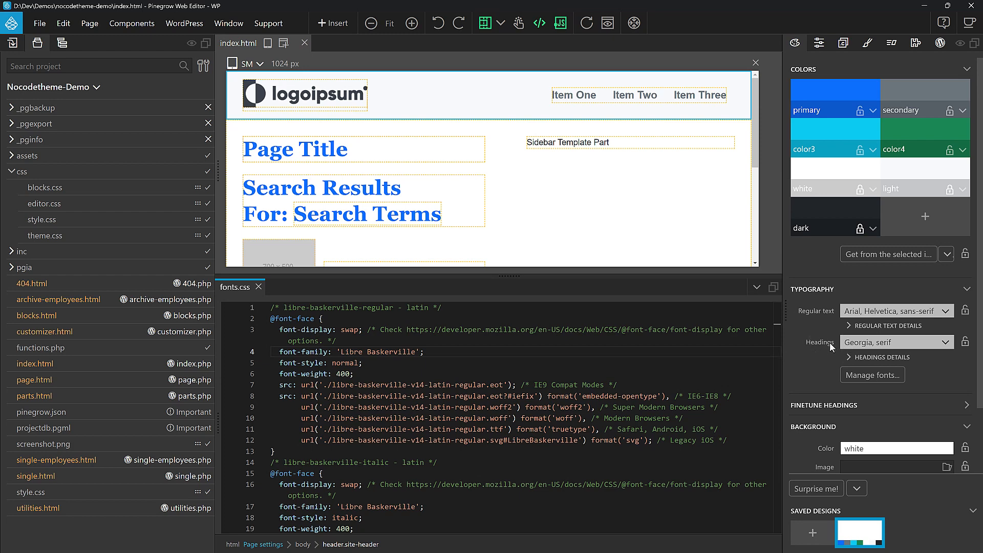
Add a local web font to the font library using the project's fonts.css stylesheet, and close the library.
click(871, 378)
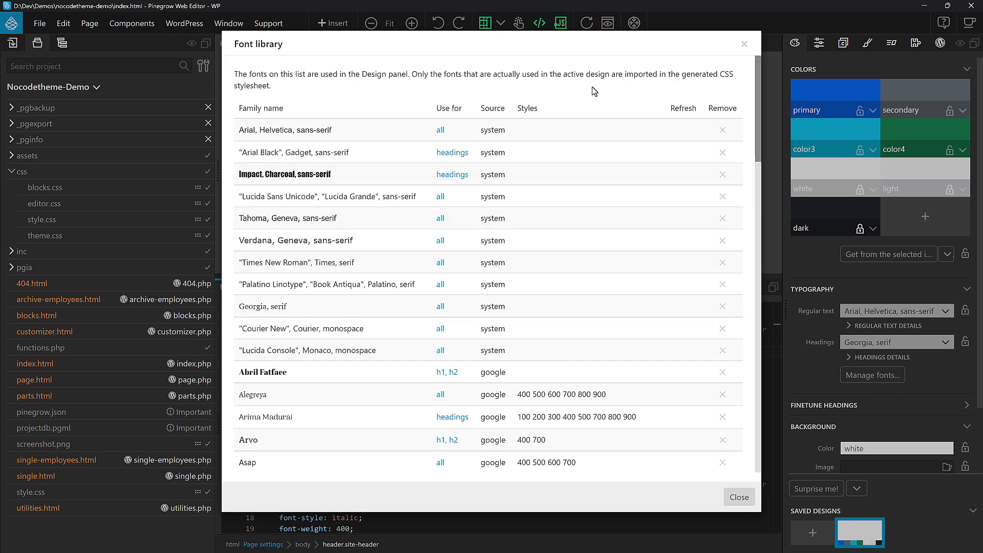
scroll(564, 205, down, 15)
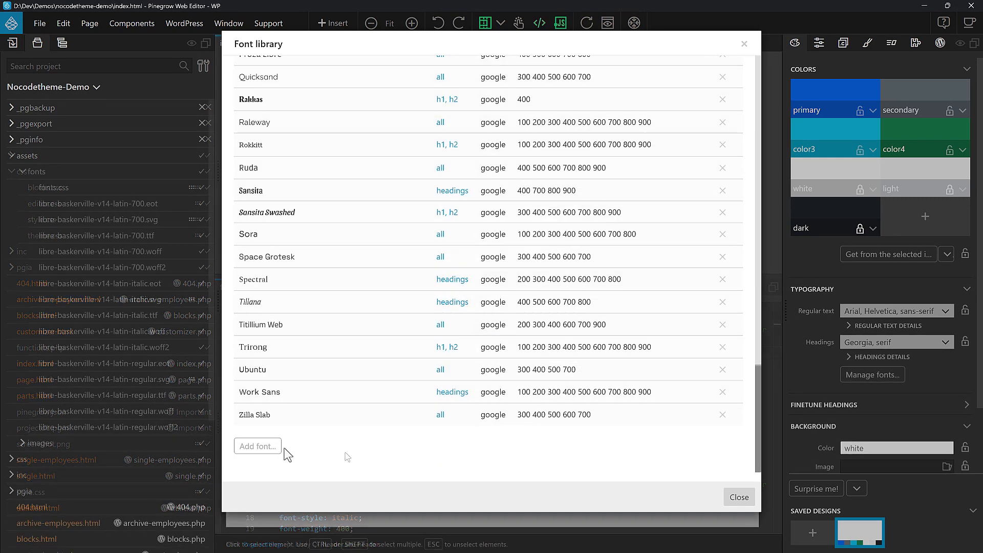
click(261, 457)
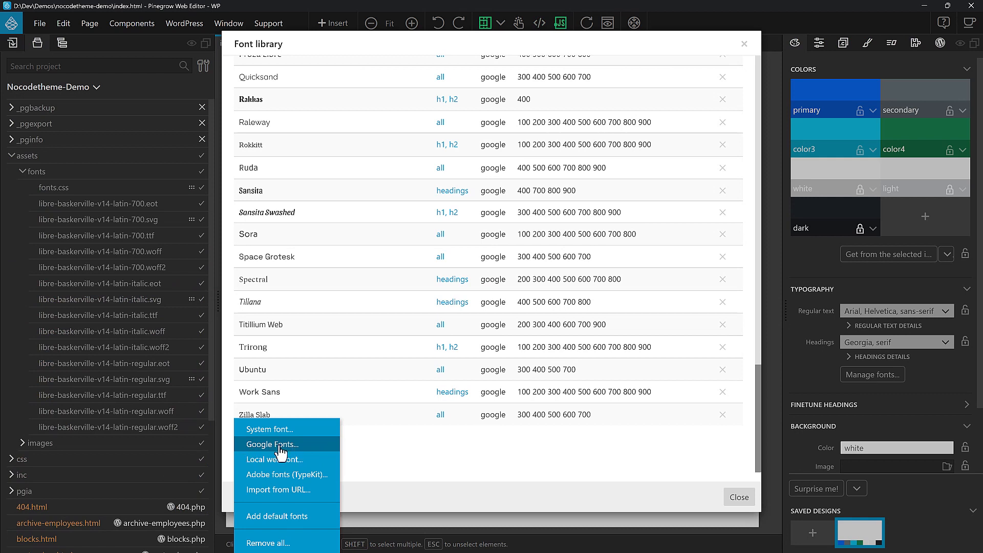
click(324, 464)
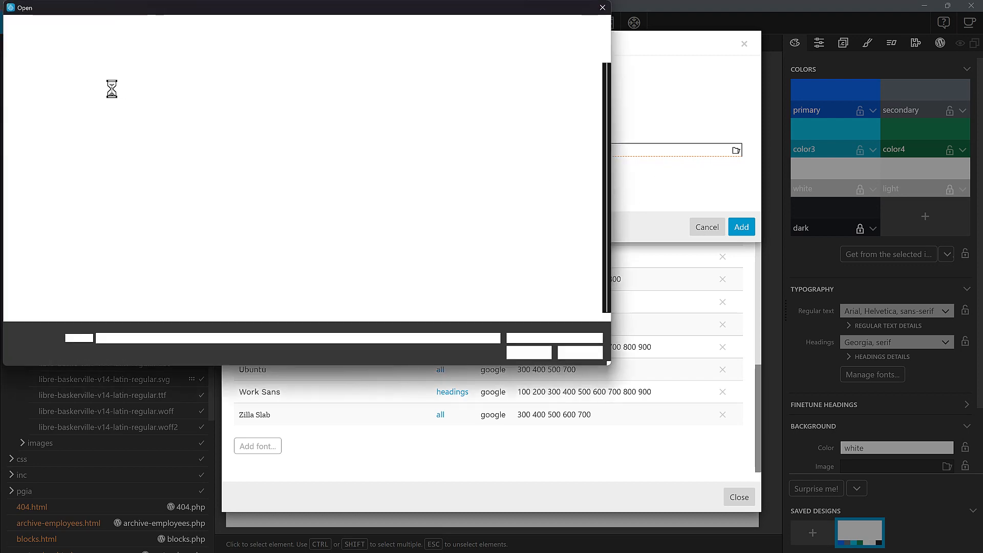
double_click(113, 77)
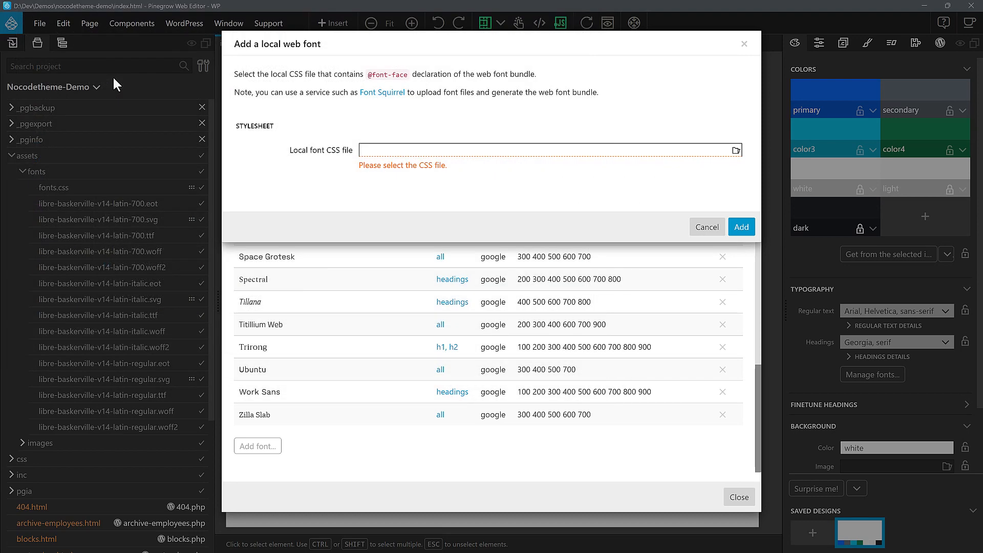
click(741, 215)
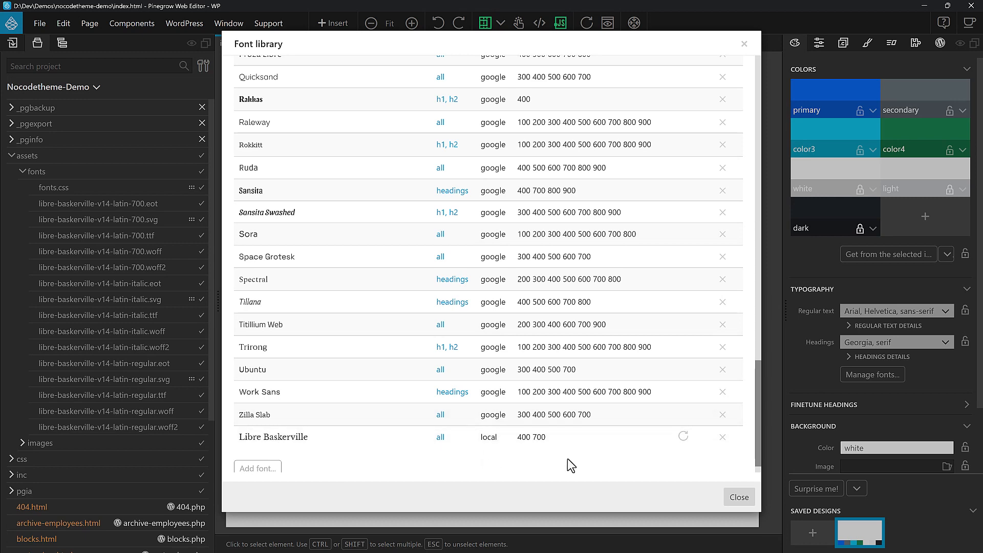
click(739, 504)
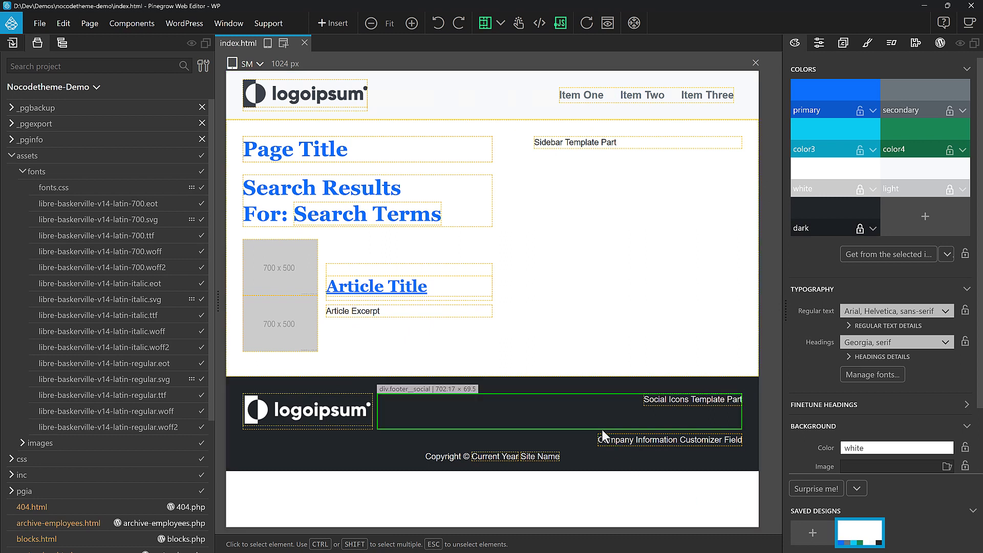
Set the design's Headings font to Libre Baskerville.
click(910, 346)
scroll(899, 320, down, 10)
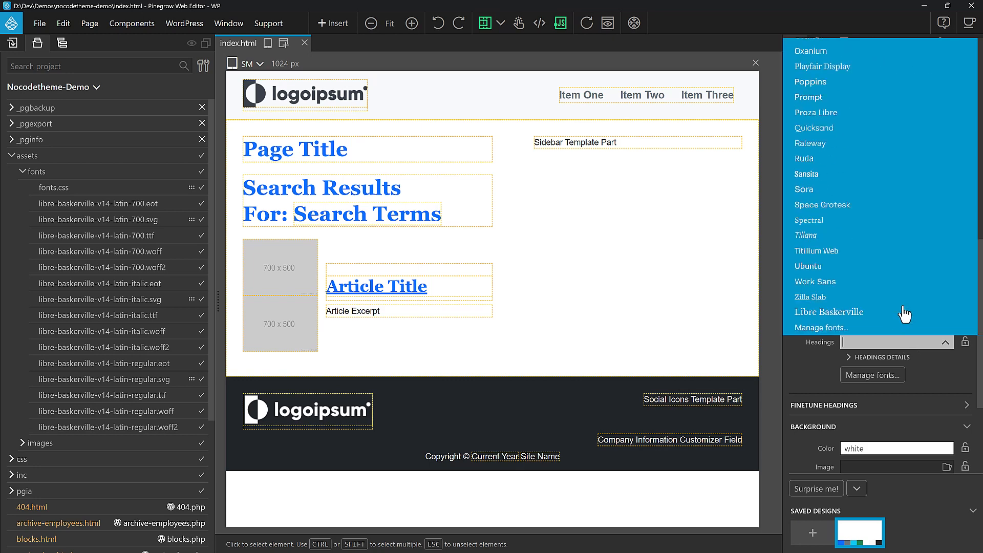
click(850, 314)
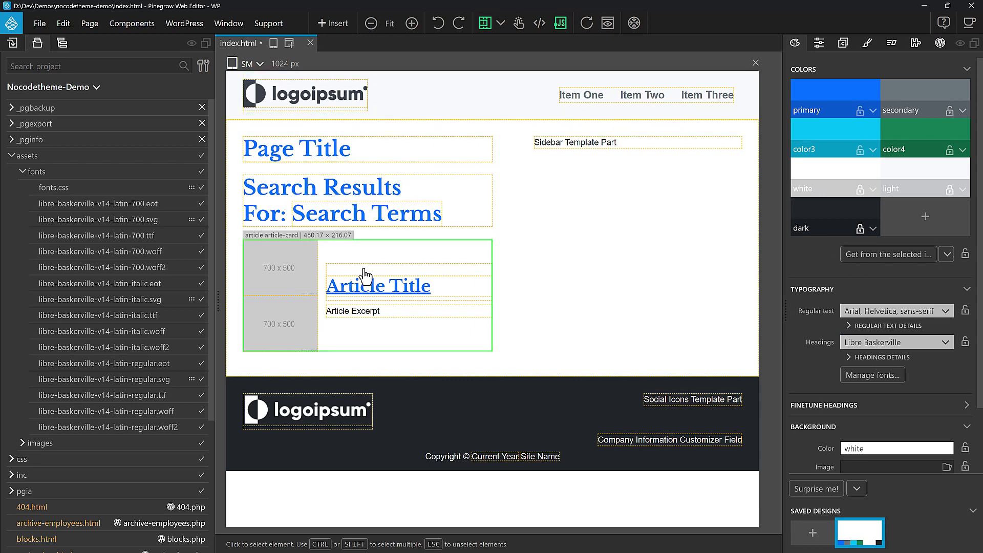
Open theme.css from the css folder again and examine its stylesheet import and the h1–h6 font-family rule.
click(10, 157)
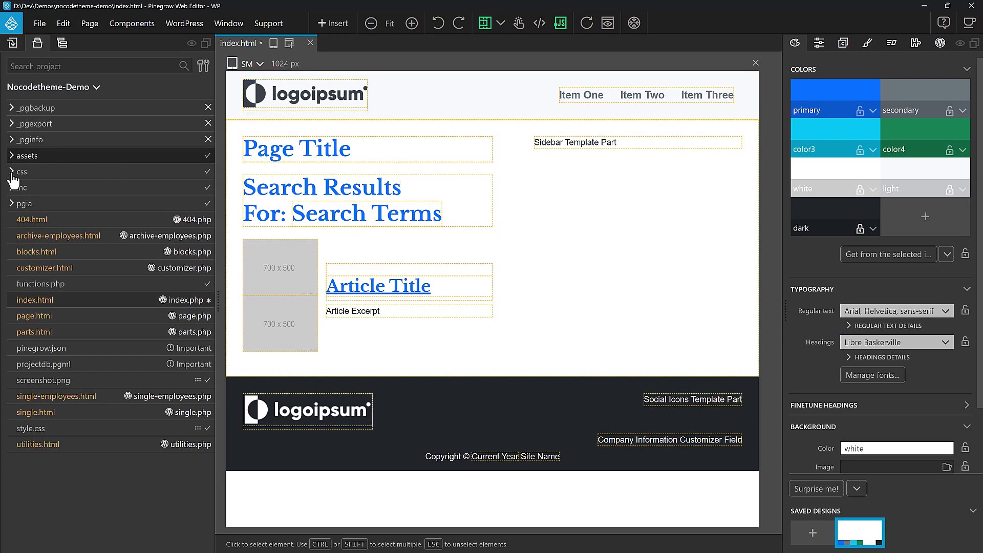
click(11, 172)
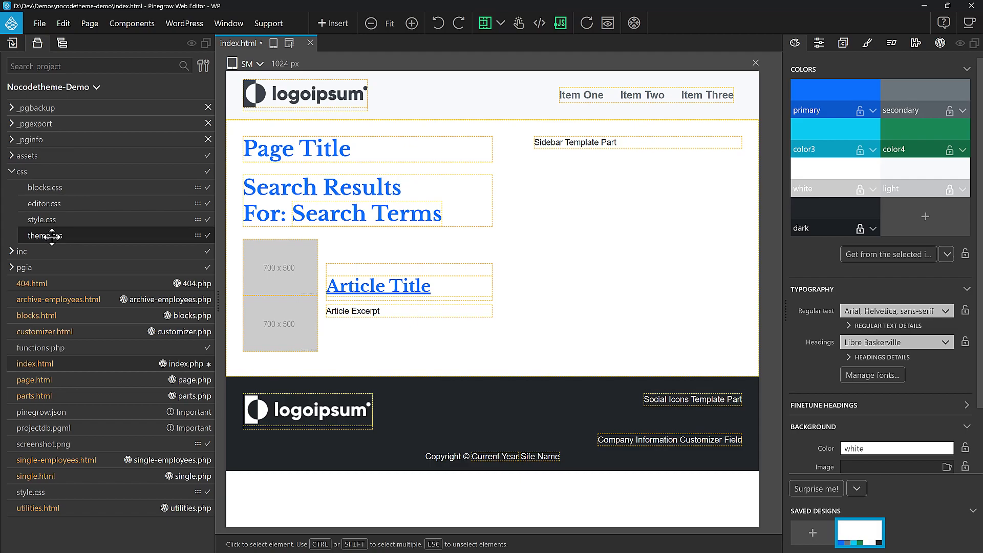
right_click(51, 236)
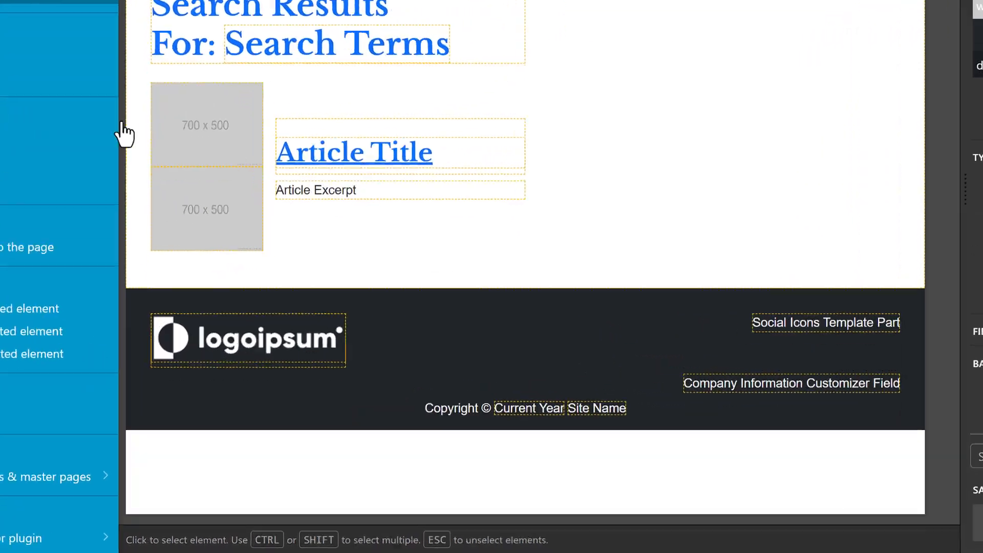
click(136, 179)
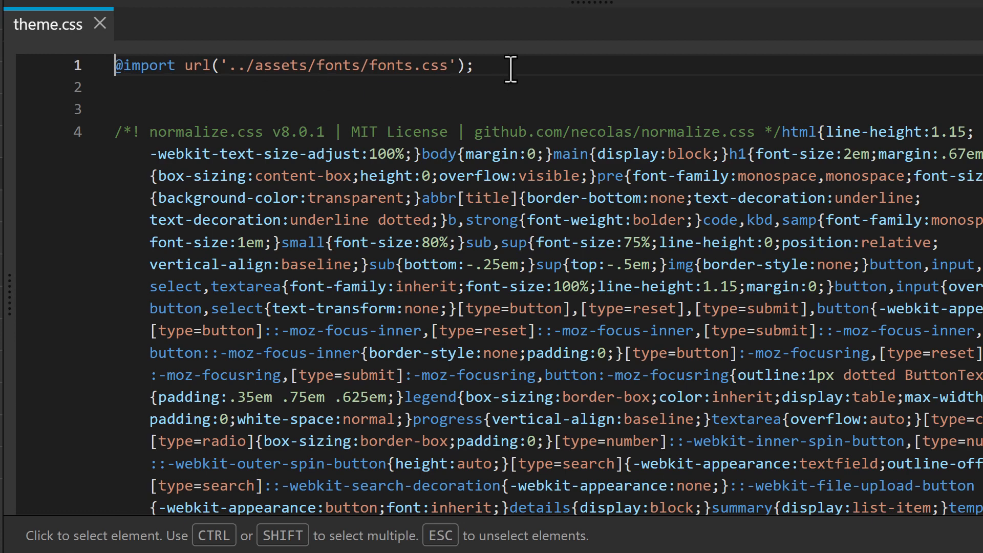
scroll(650, 109, down, 10)
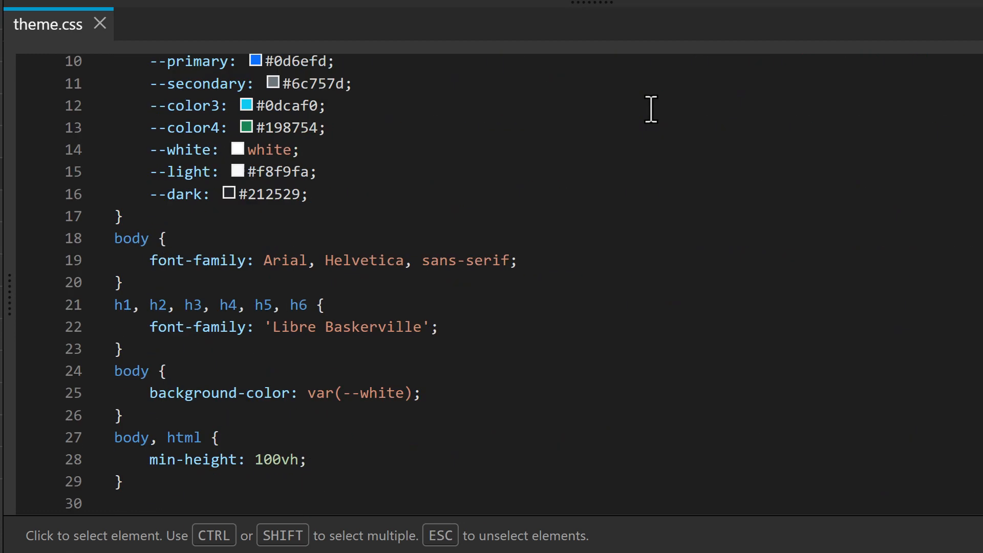
scroll(650, 109, up, 2)
scroll(650, 107, down, 2)
click(504, 327)
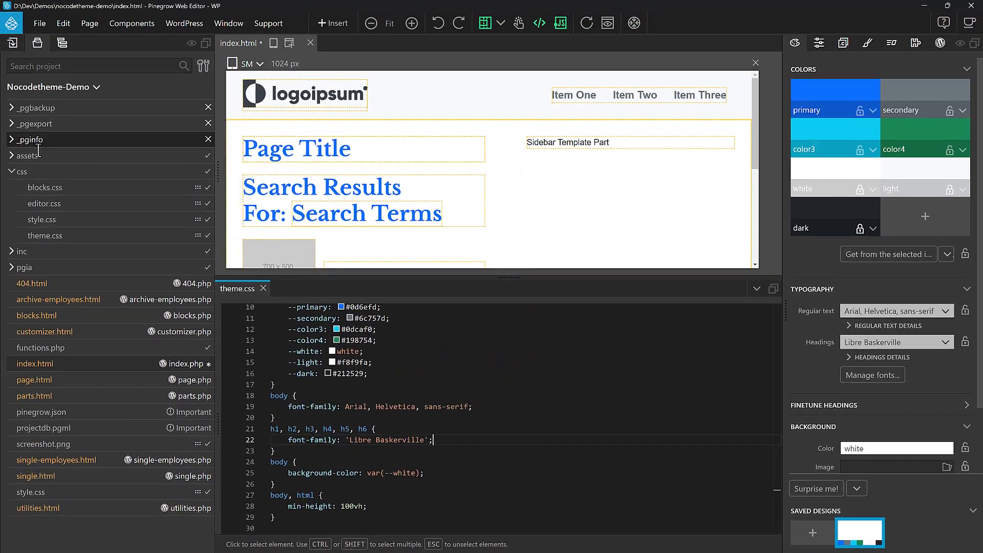
Set Copy to the theme or plugin to Yes for the assets/fonts folder.
click(38, 155)
click(50, 174)
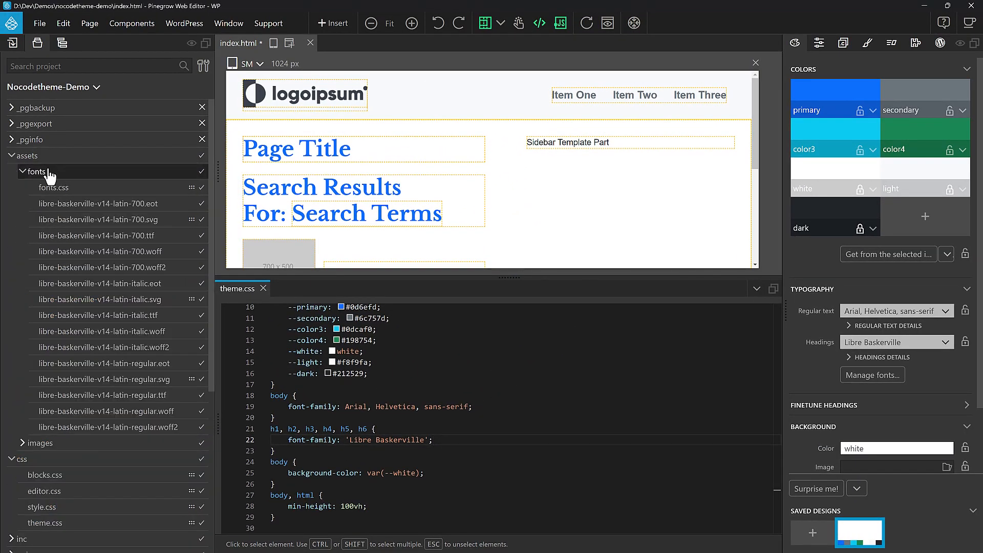
right_click(41, 173)
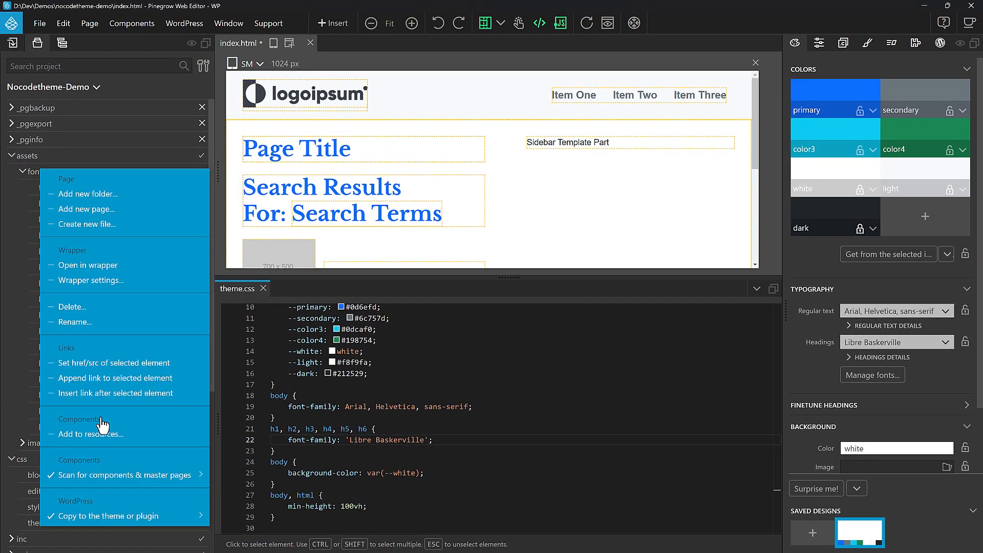
mouse_move(125, 515)
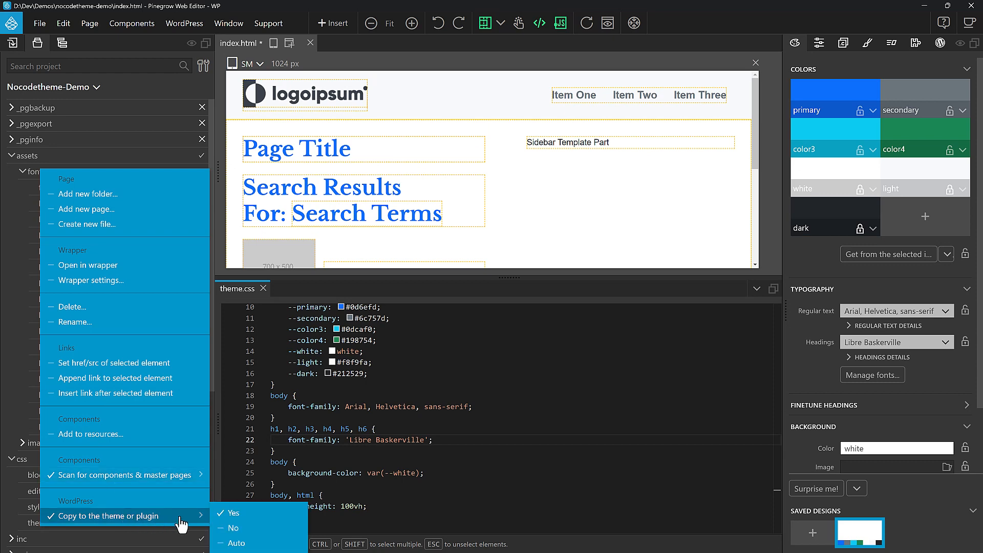
click(255, 515)
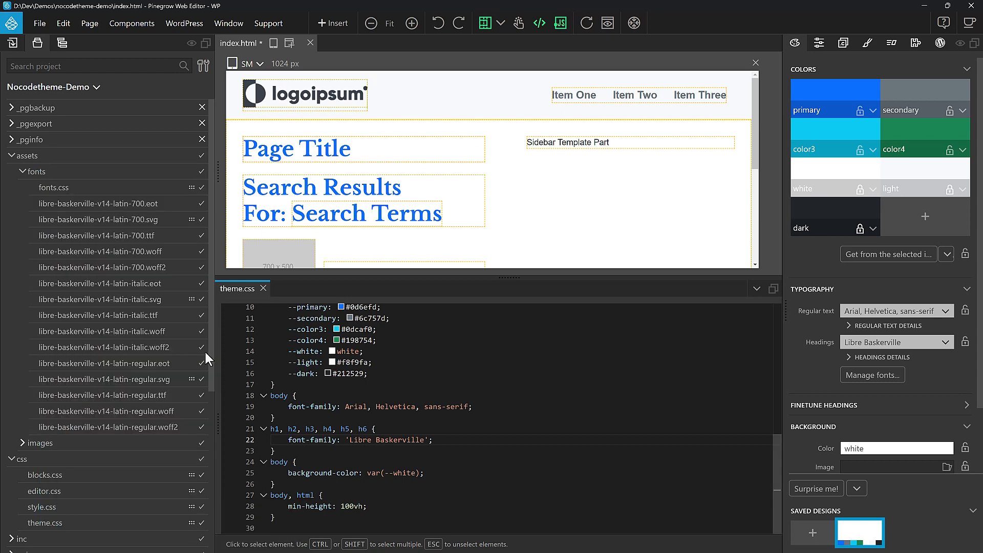
Export the project as a WordPress theme.
click(182, 21)
click(191, 43)
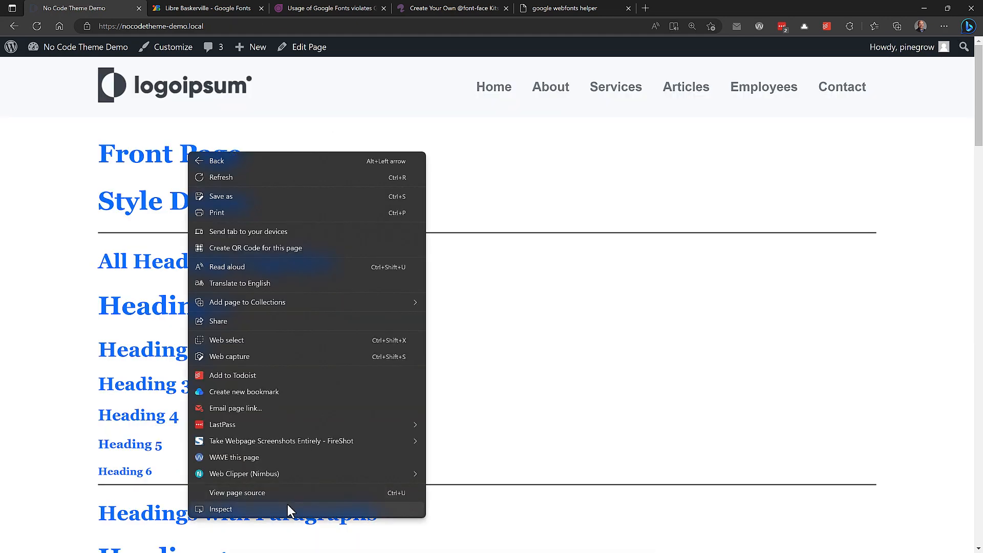
Switch to the demo site in the browser, inspect the Front Page heading, and reload the page to check its font-family.
click(289, 509)
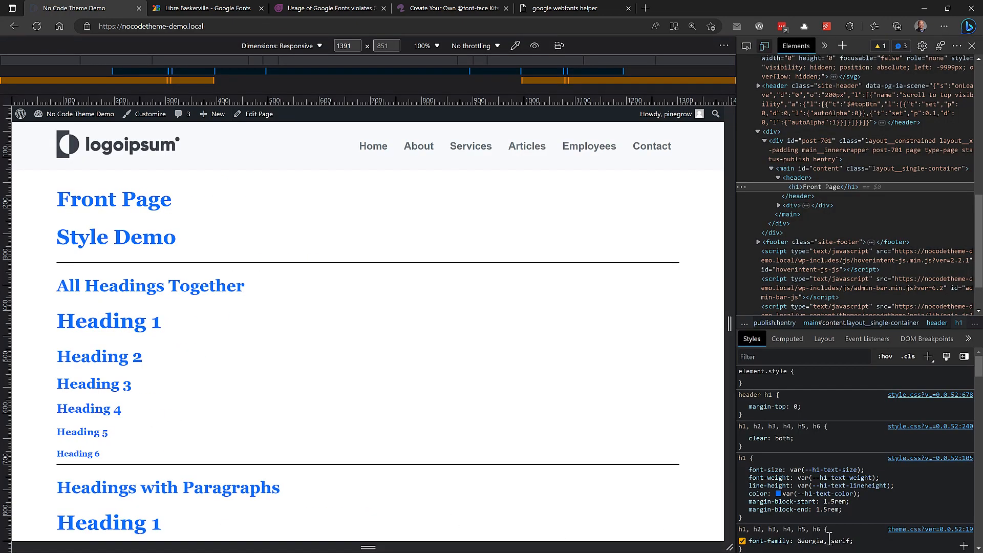
click(36, 24)
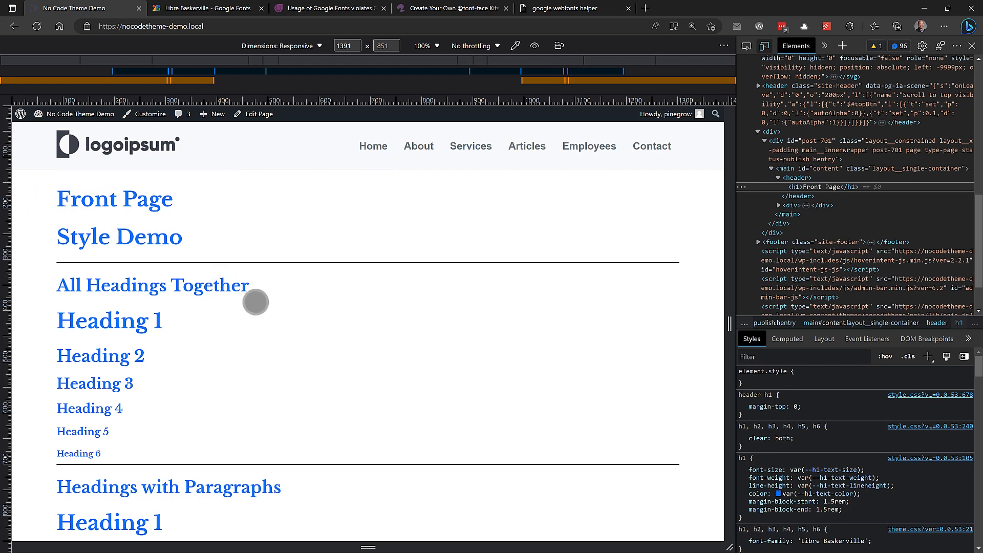
Examine the page's loaded source files in the developer tools, expanding wp-content, themes/nocodetheme and assets/fonts.
click(824, 46)
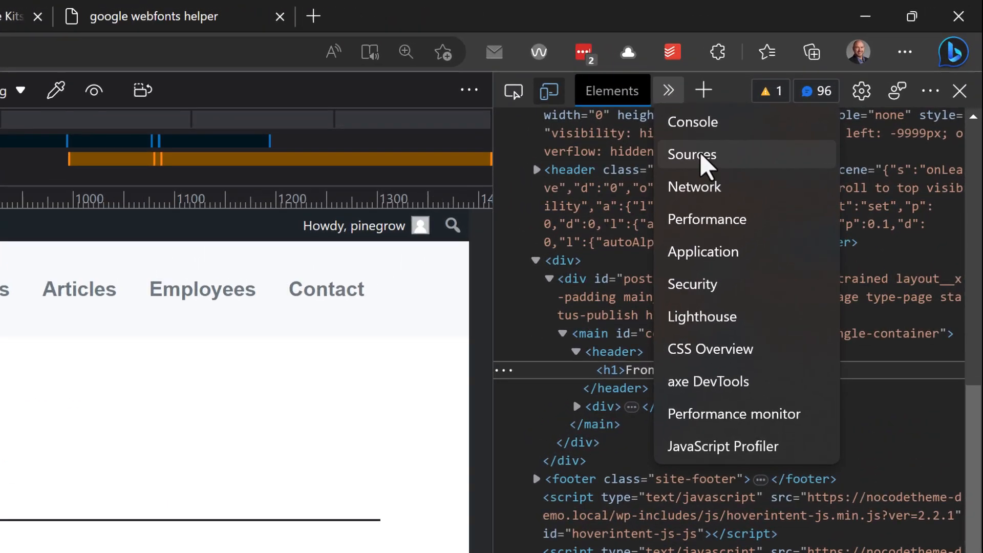
click(732, 154)
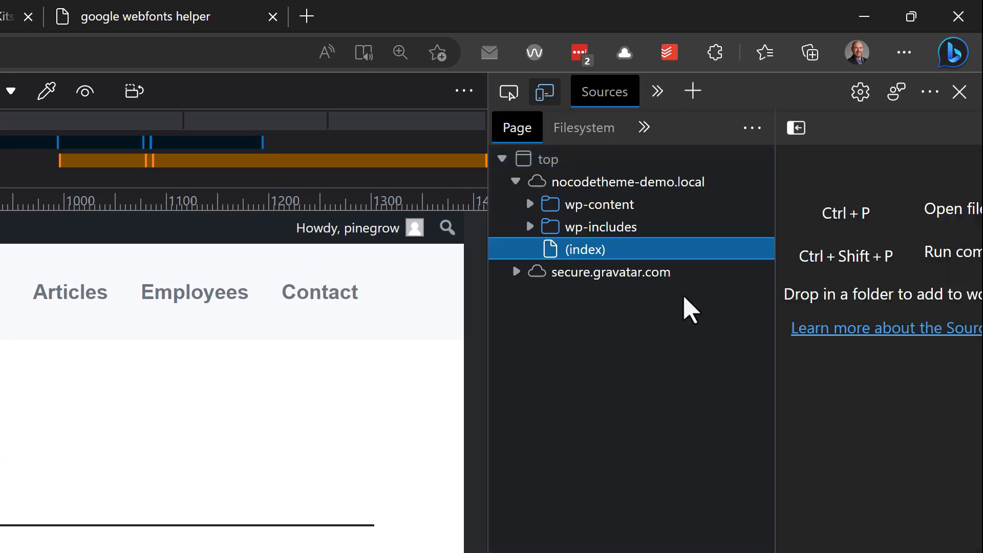
click(530, 206)
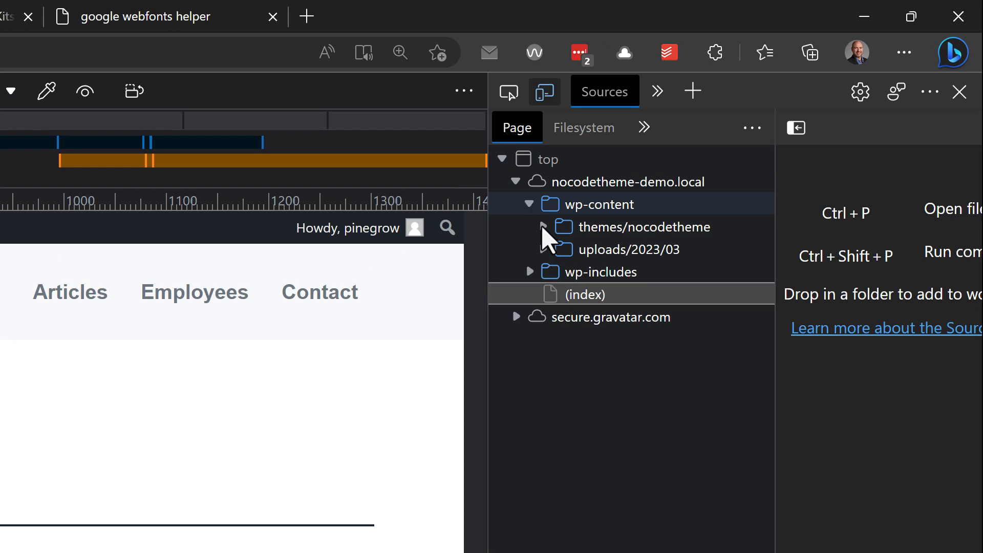
click(543, 227)
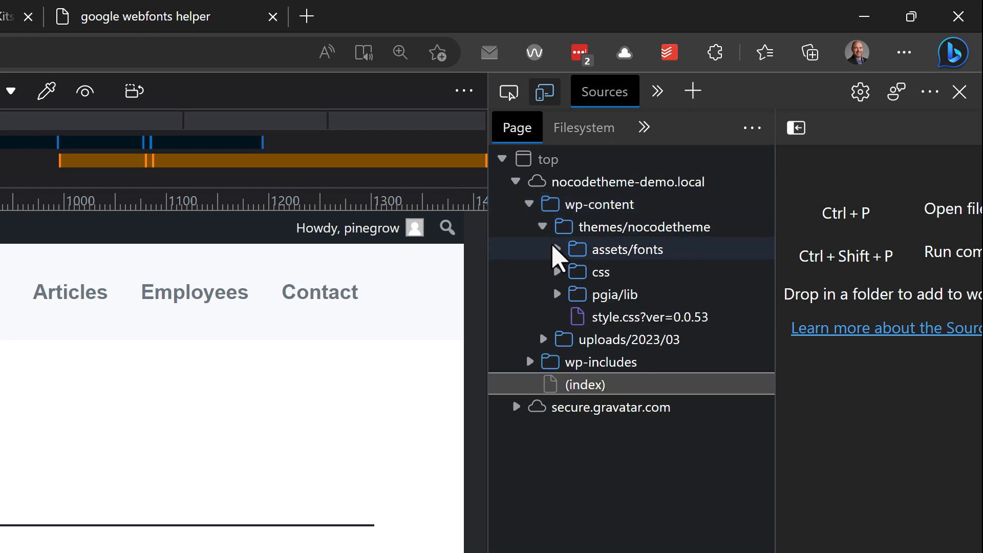
click(557, 250)
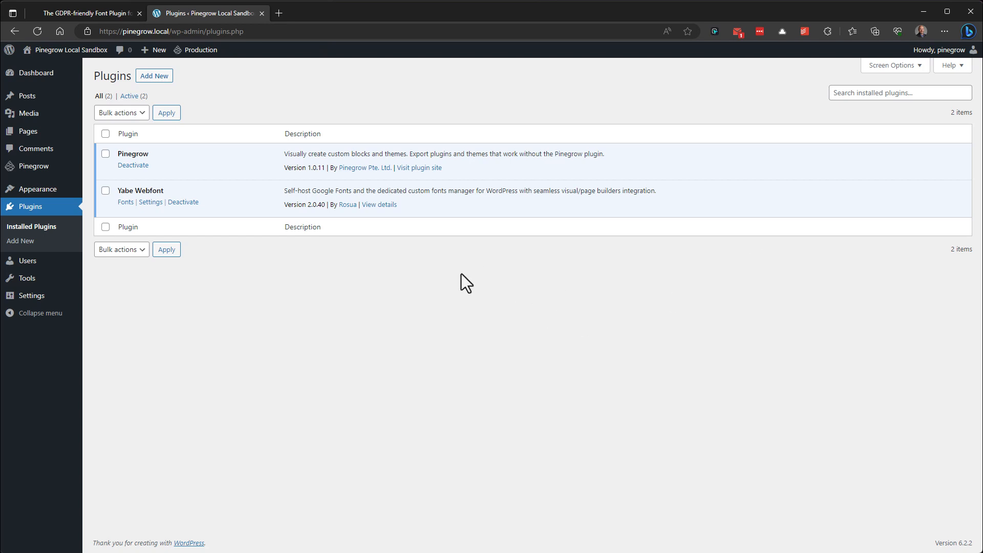
On the Pinegrow sandbox site, check Yabe Webfont's settings, start a Google Fonts import and choose the Gaegu font family.
click(150, 202)
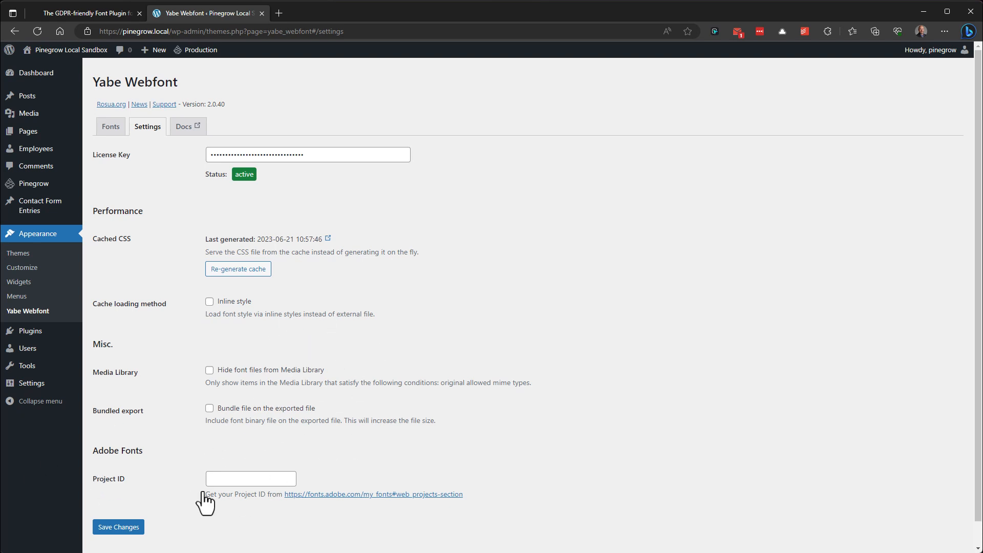
click(113, 132)
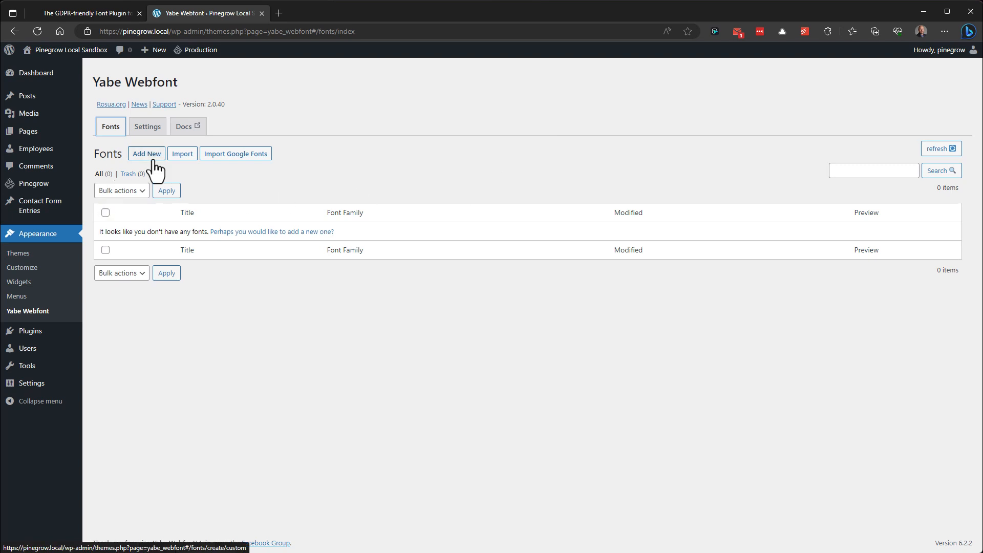
click(234, 169)
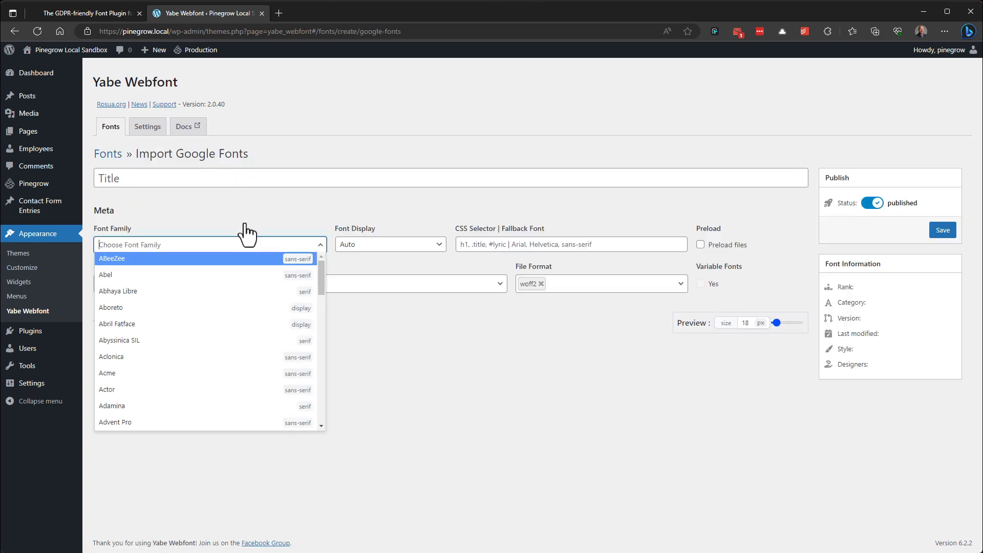
text(ga)
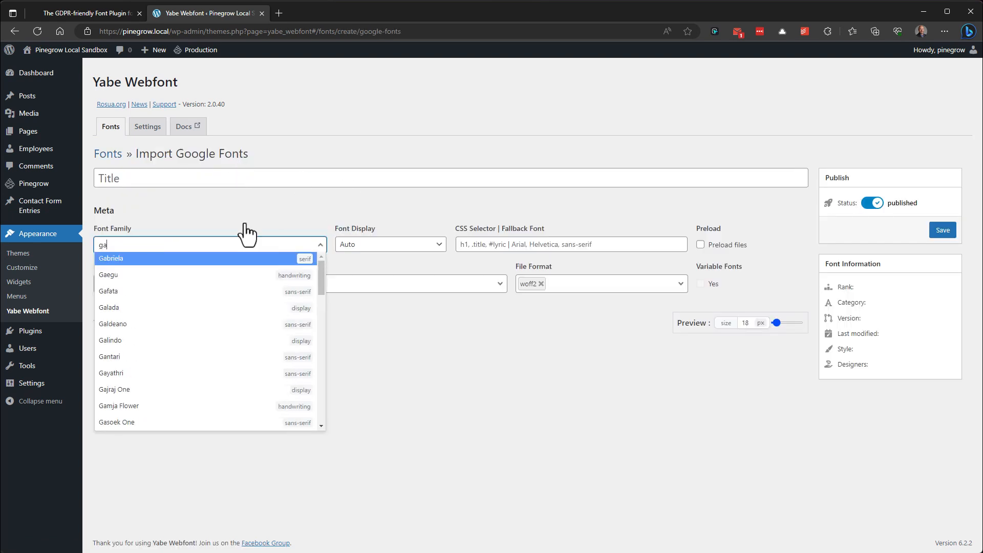
click(215, 275)
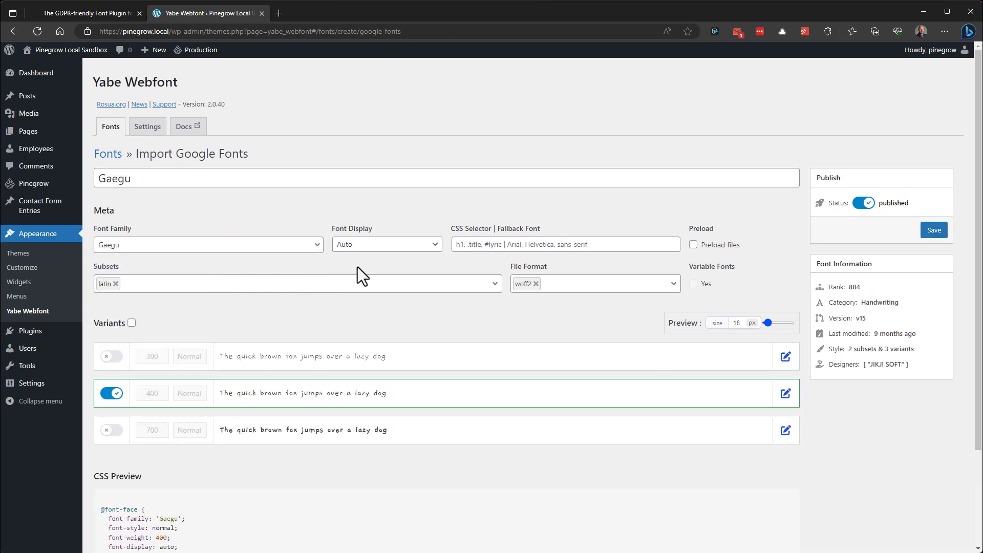
Review the font display options and CSS preview for Gaegu, keep Auto as the font display, and save the font.
click(406, 246)
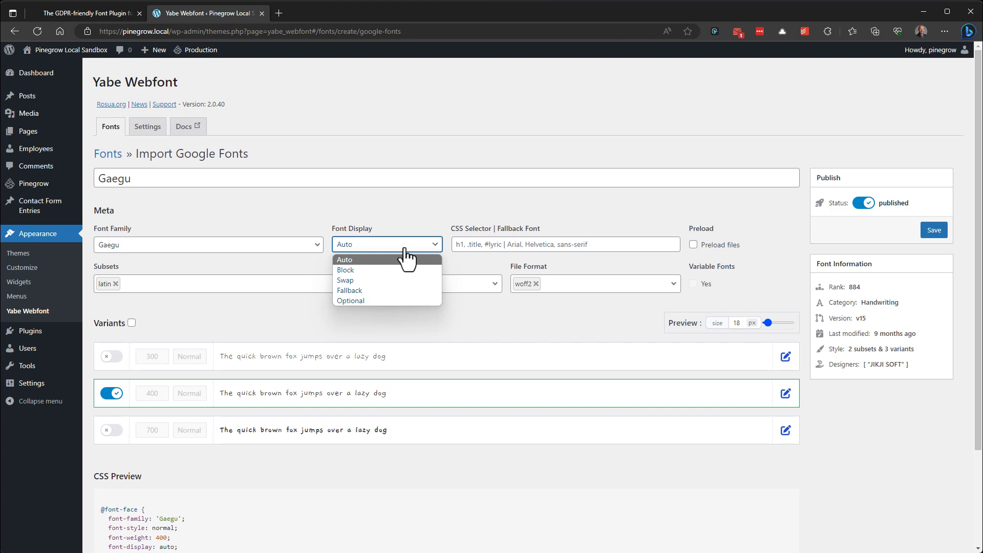
click(404, 248)
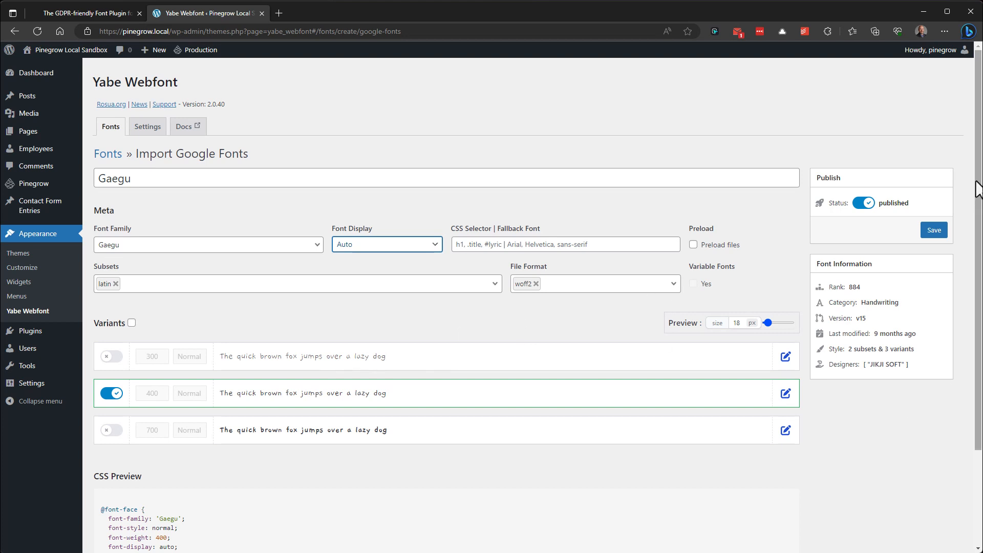
scroll(978, 189, down, 3)
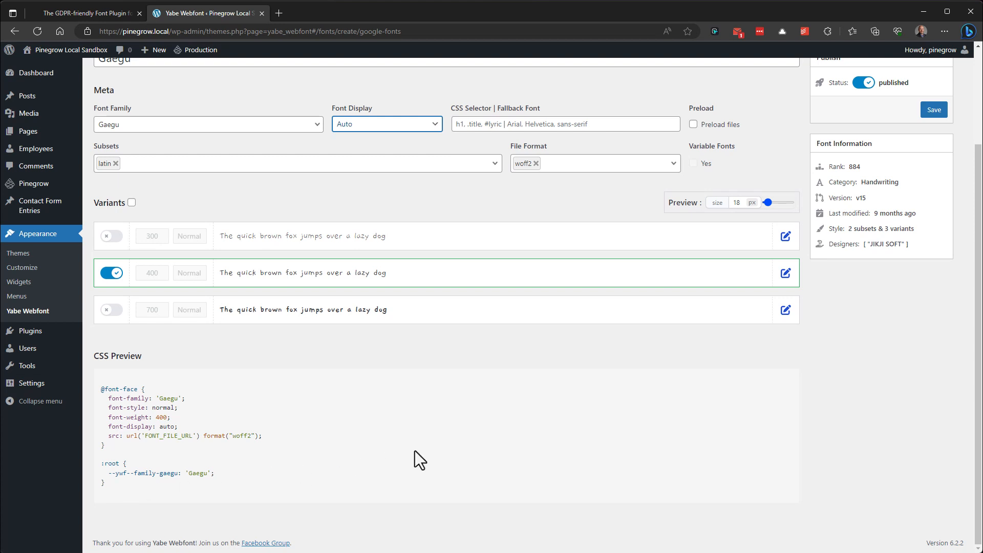
scroll(414, 451, up, 3)
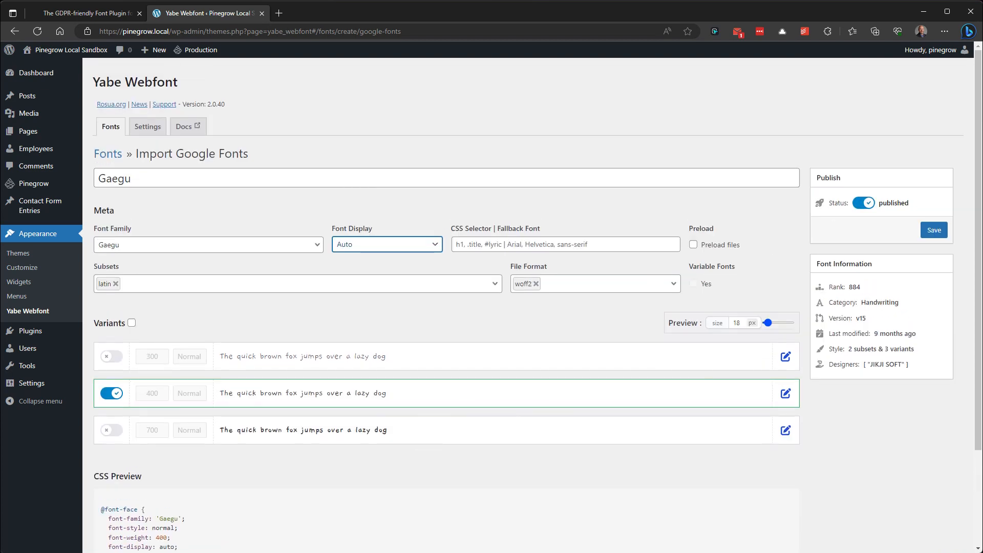
click(935, 235)
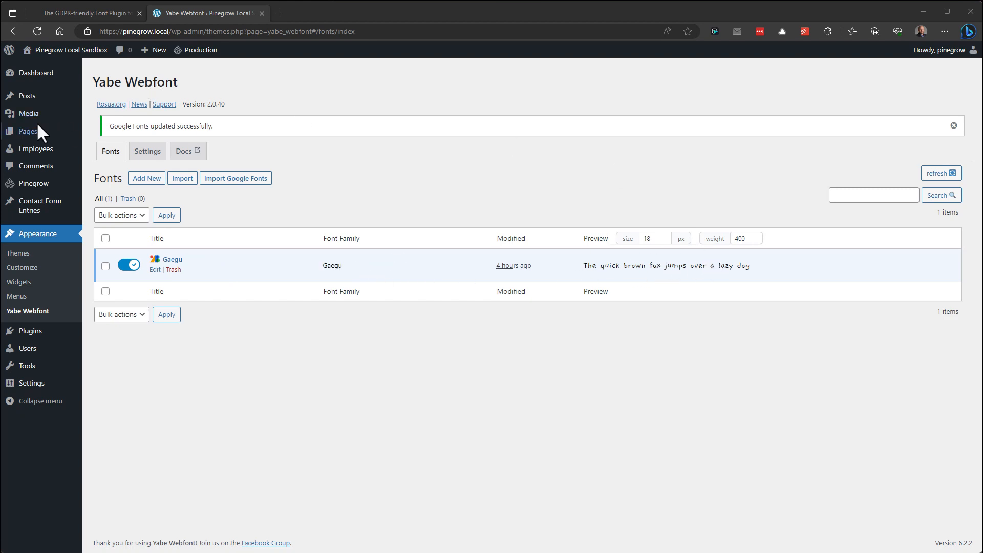
Open the Home page for editing and enable the Font family typography control for the longest placeholder headline.
mouse_move(23, 121)
click(109, 120)
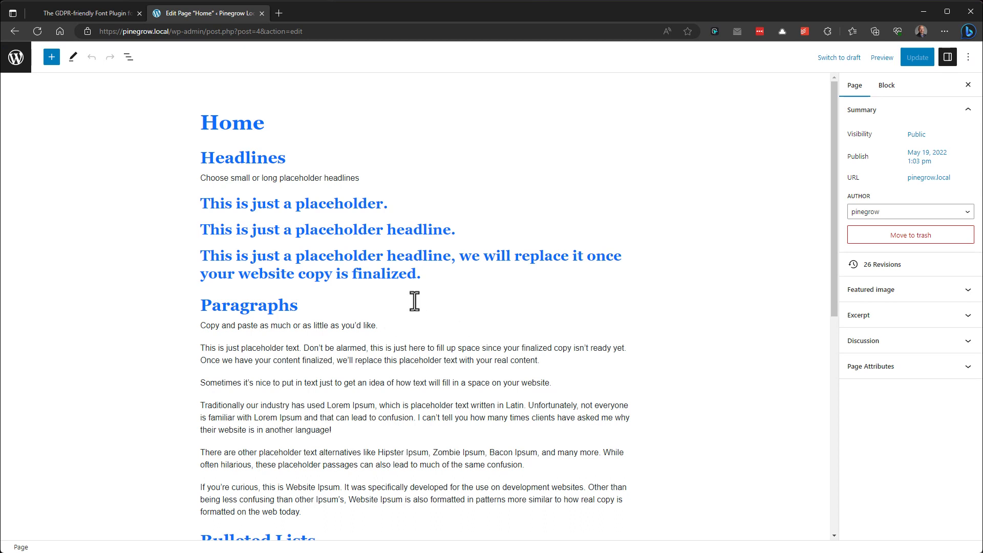
triple_click(433, 275)
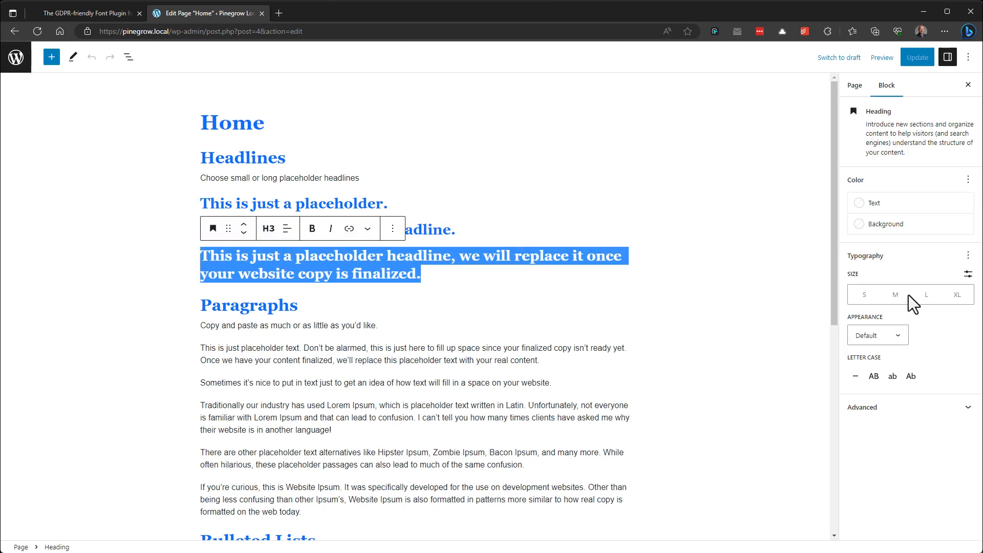
click(967, 256)
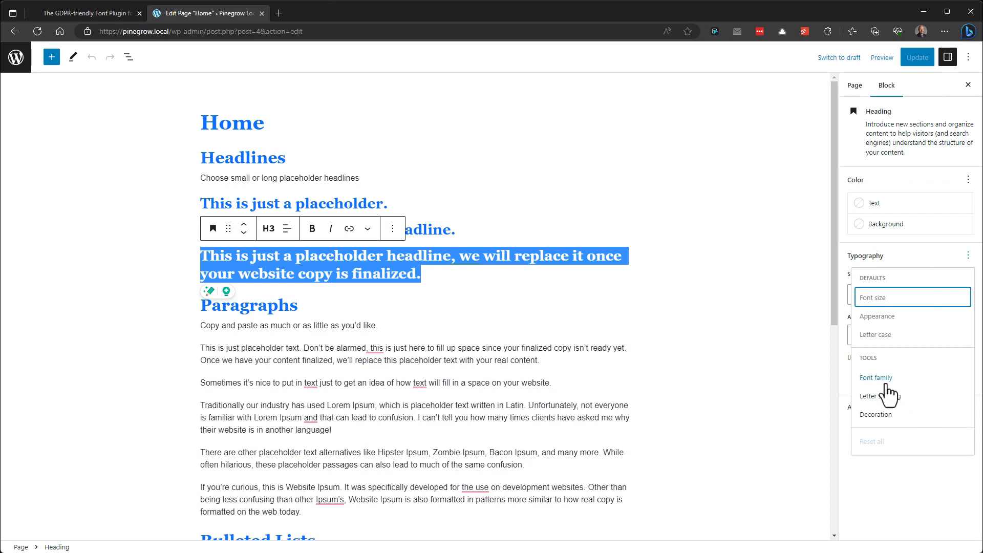
click(902, 391)
click(878, 515)
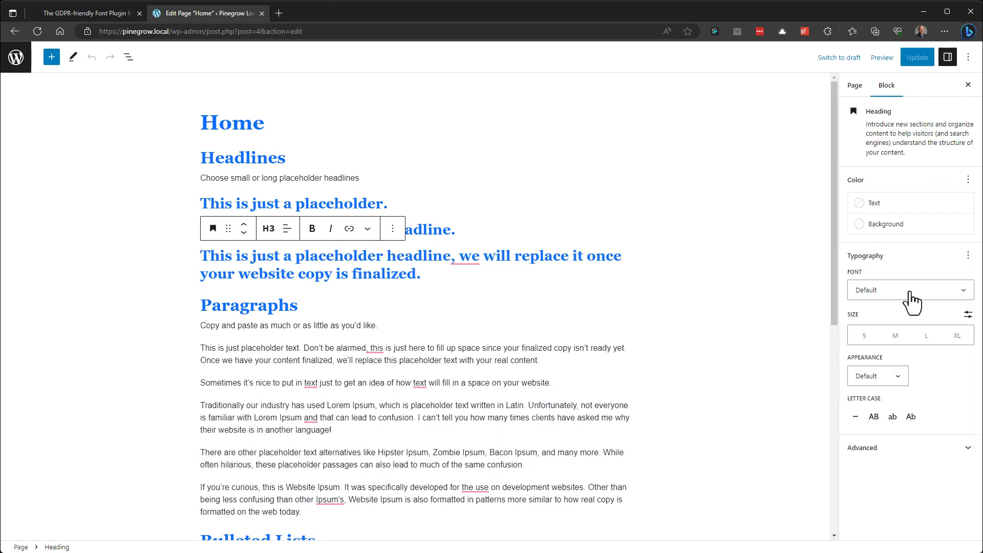
Set the selected headline's font to [Yabe] Gaegu, update the page and view it on the site.
click(911, 293)
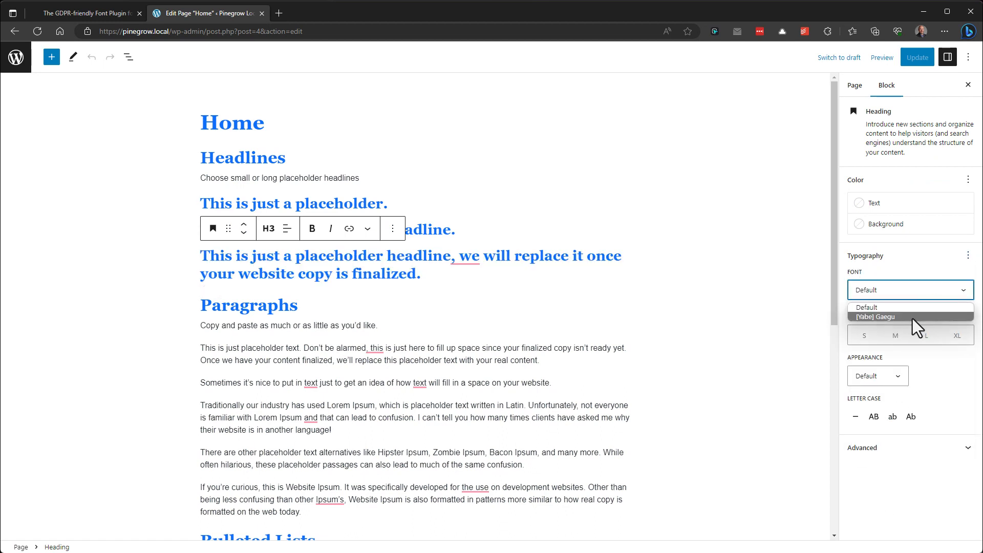
click(912, 318)
click(917, 57)
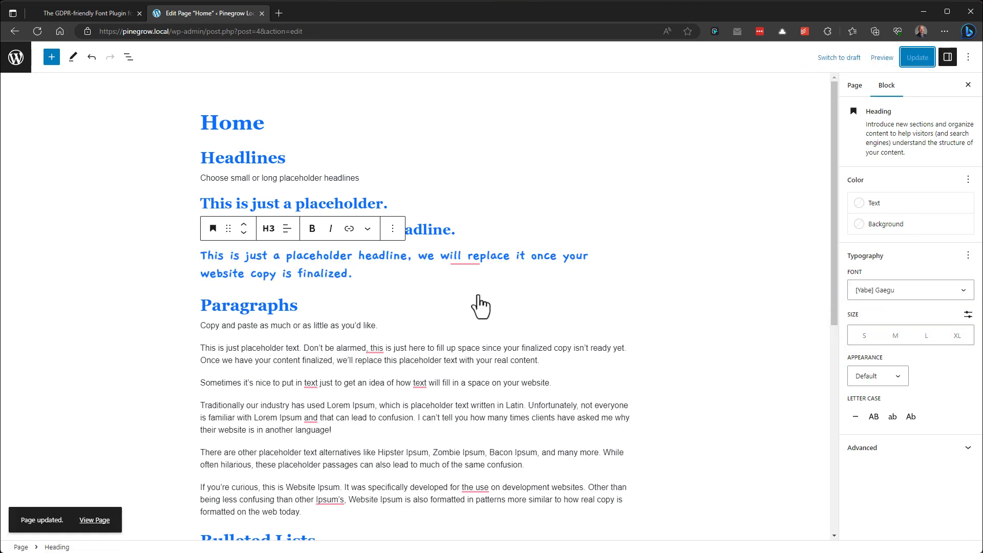
click(103, 520)
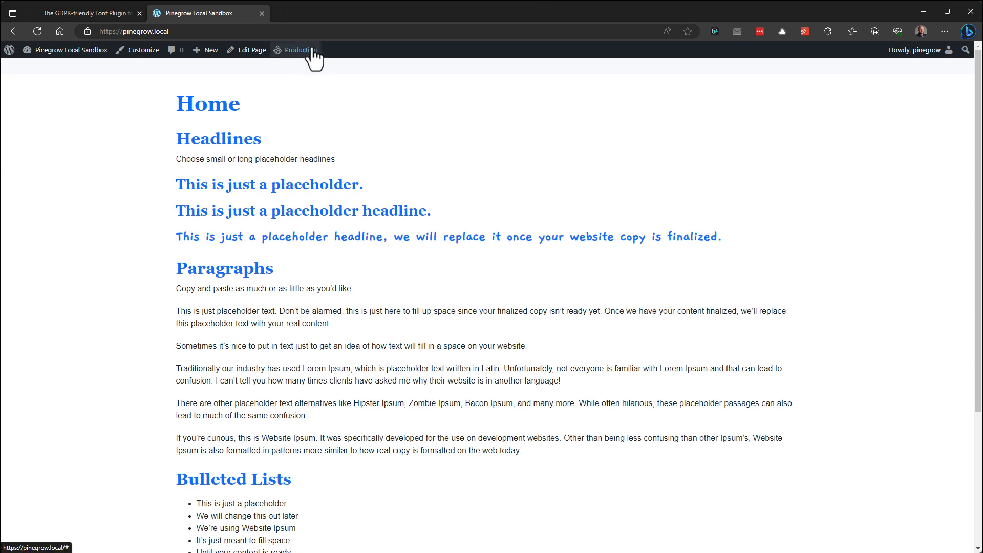
Open the nocodetheme-final project in Pinegrow and set the design's Headings font to Gaegu.
mouse_move(314, 51)
click(308, 96)
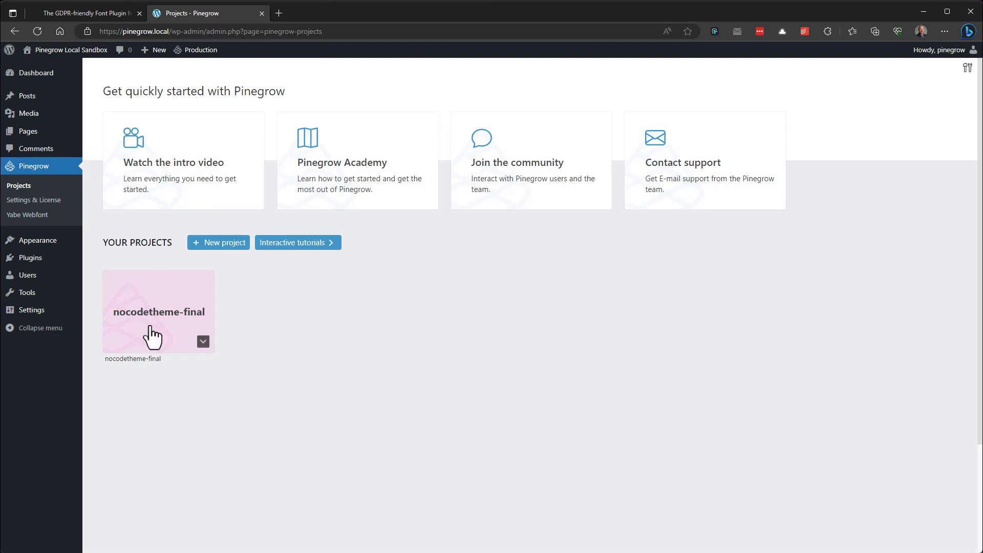
click(152, 336)
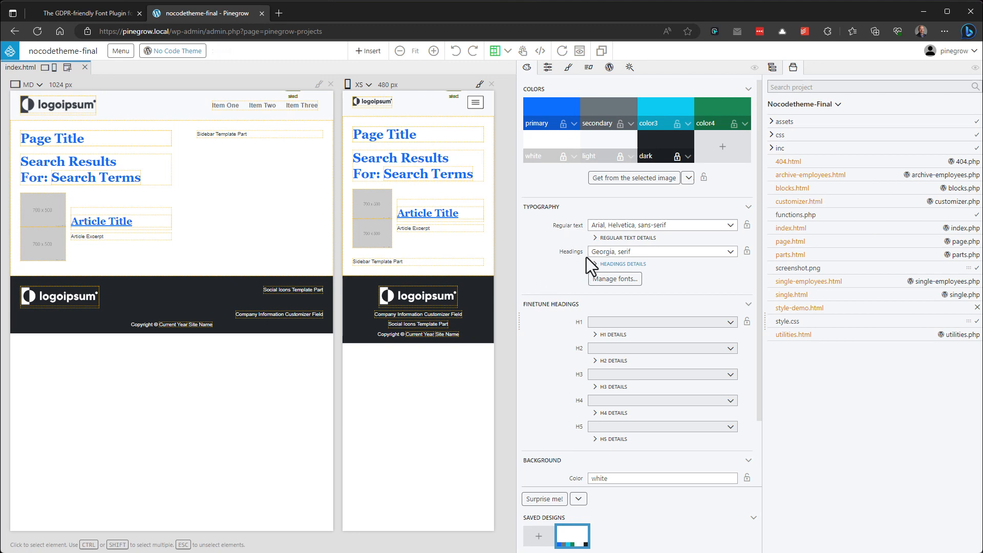
click(672, 251)
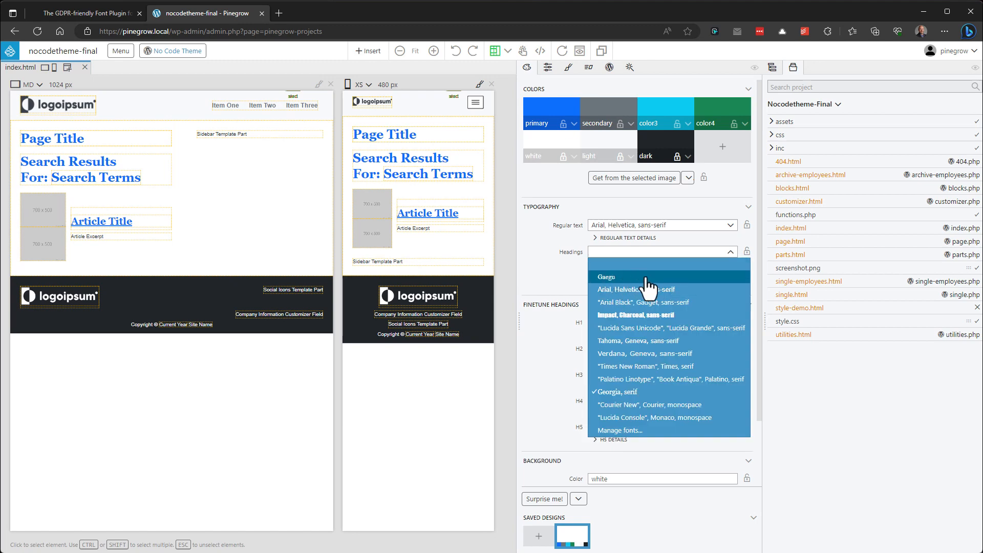
click(636, 280)
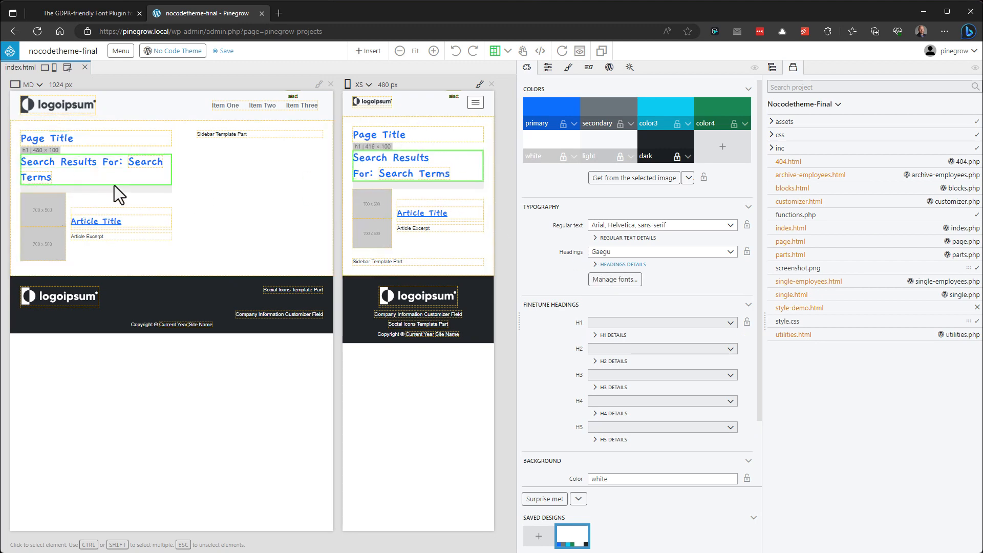
Set the font family of the footer's copyright span to Gaegu through its style attribute.
click(141, 324)
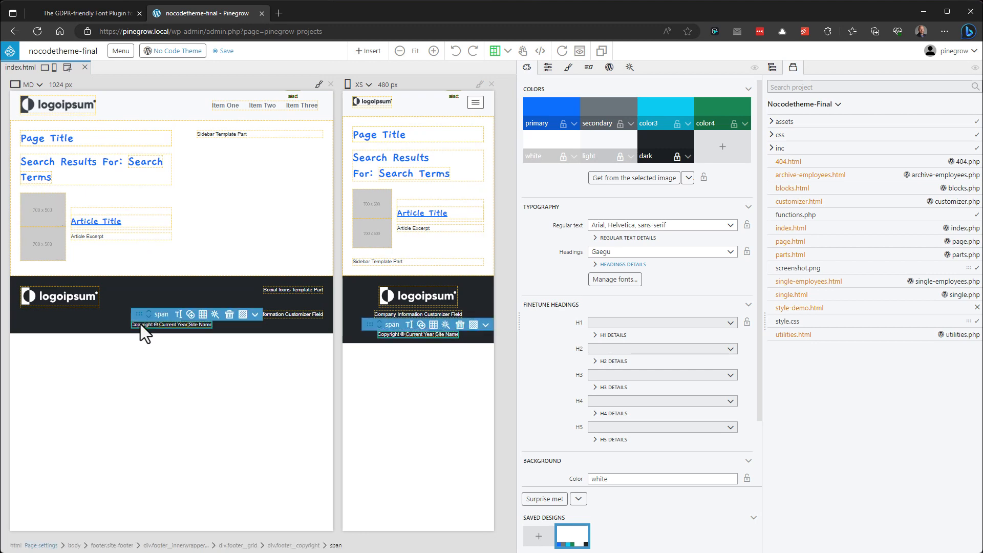
click(568, 67)
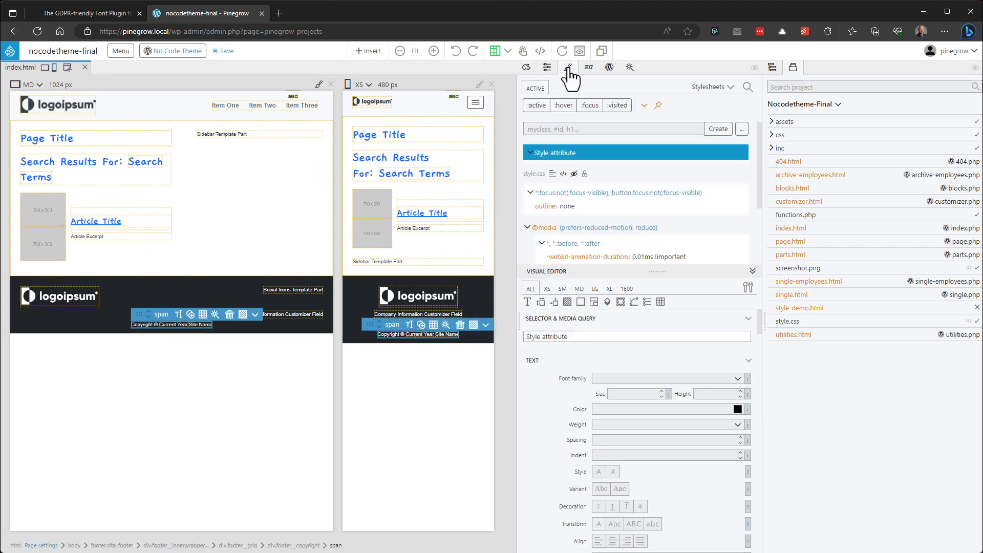
click(655, 379)
click(648, 404)
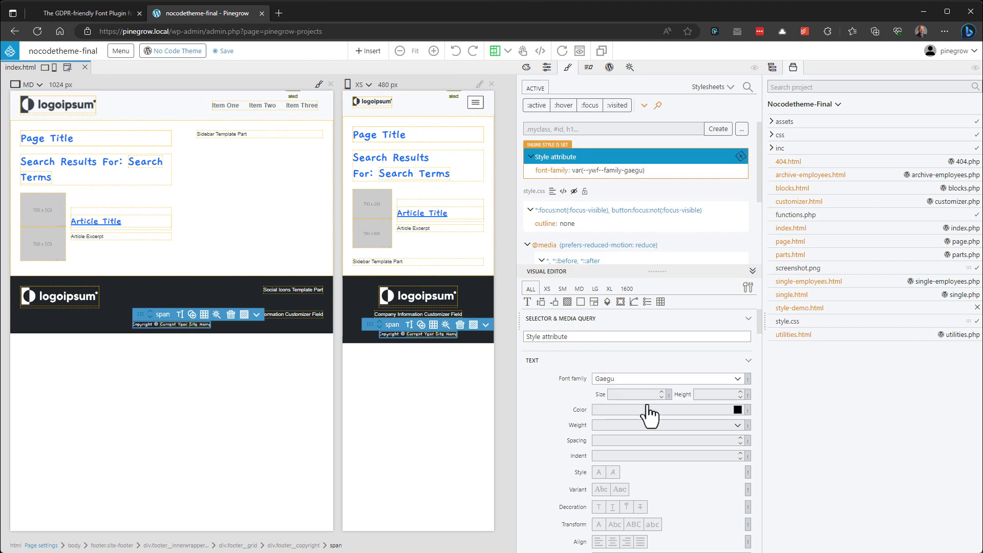
Save the project and export it as a WordPress theme.
click(227, 51)
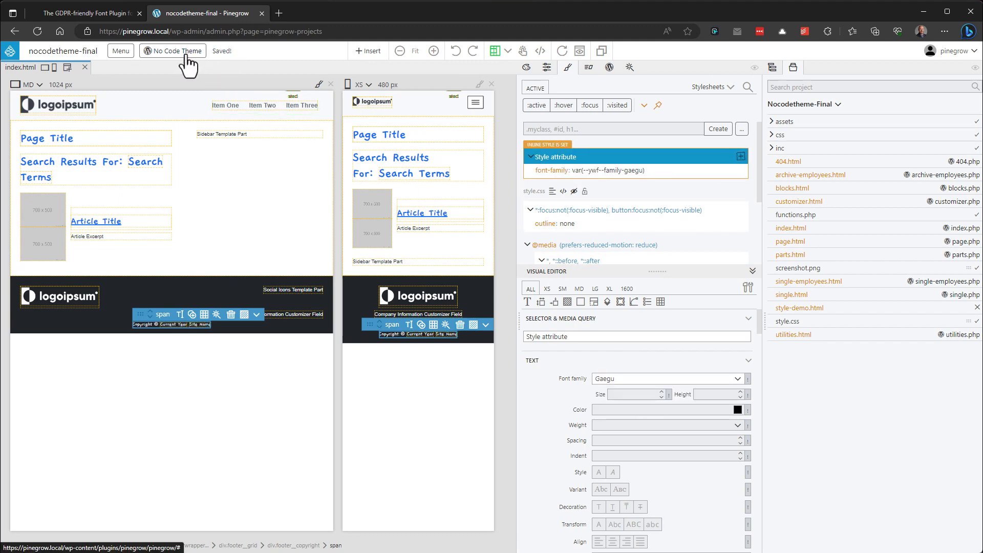
click(185, 54)
click(186, 70)
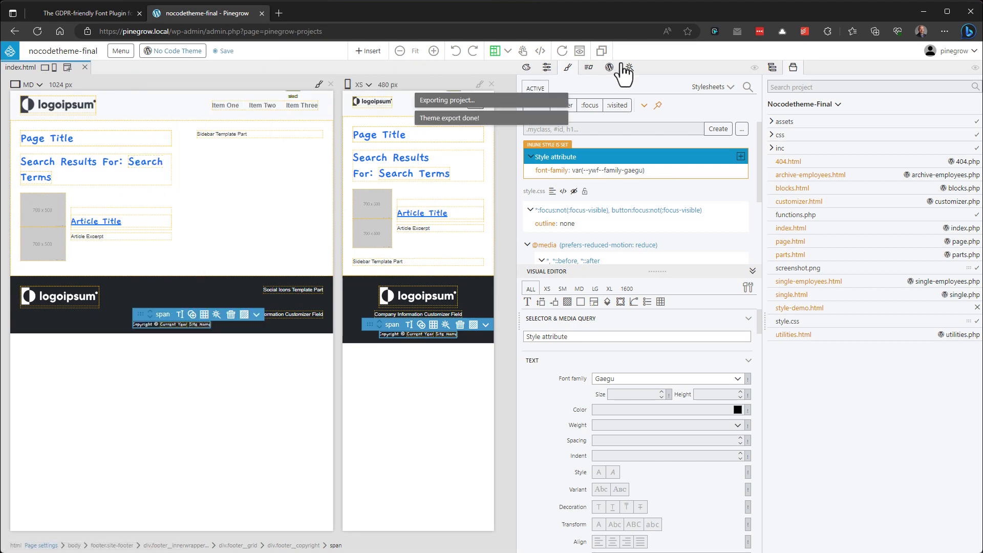
Visit the live site and check the headings and the footer's copyright line.
click(960, 51)
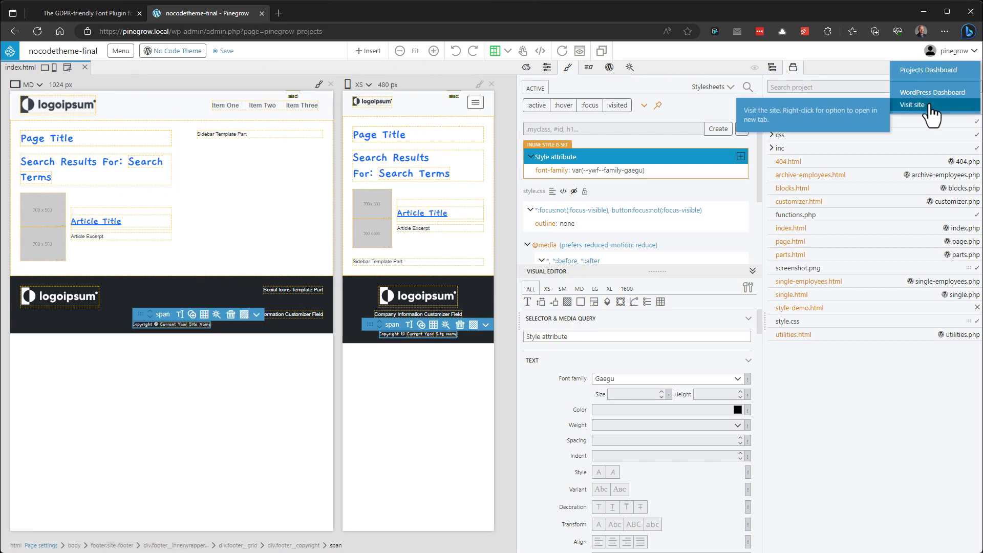
click(928, 107)
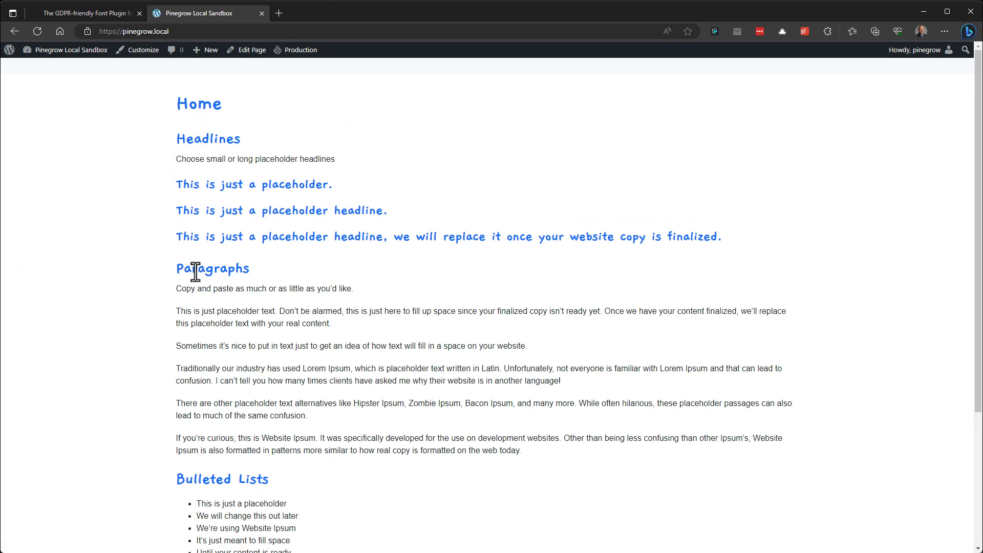
scroll(417, 285, down, 3)
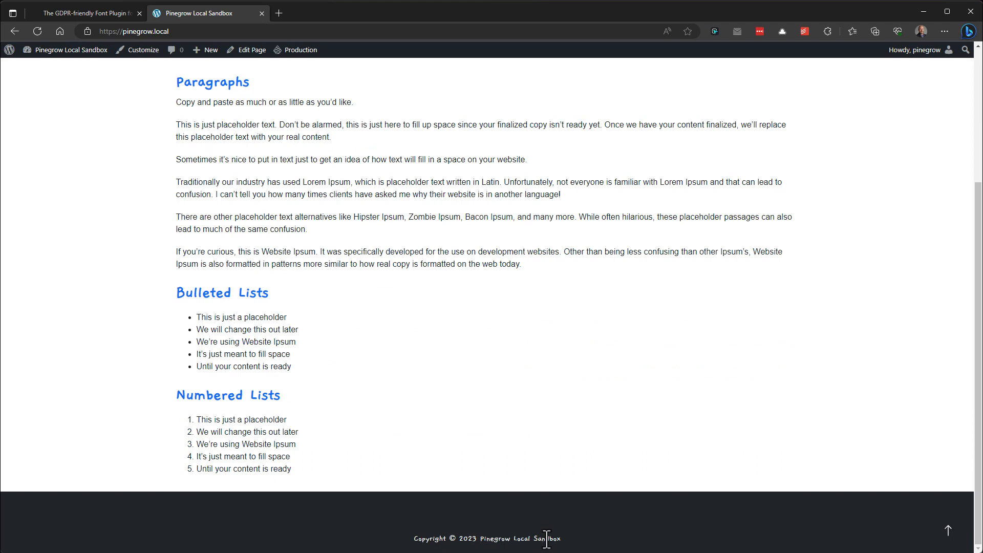
Inspect the footer's site-name text in the developer tools and narrow the inspector to widen the page view.
right_click(525, 543)
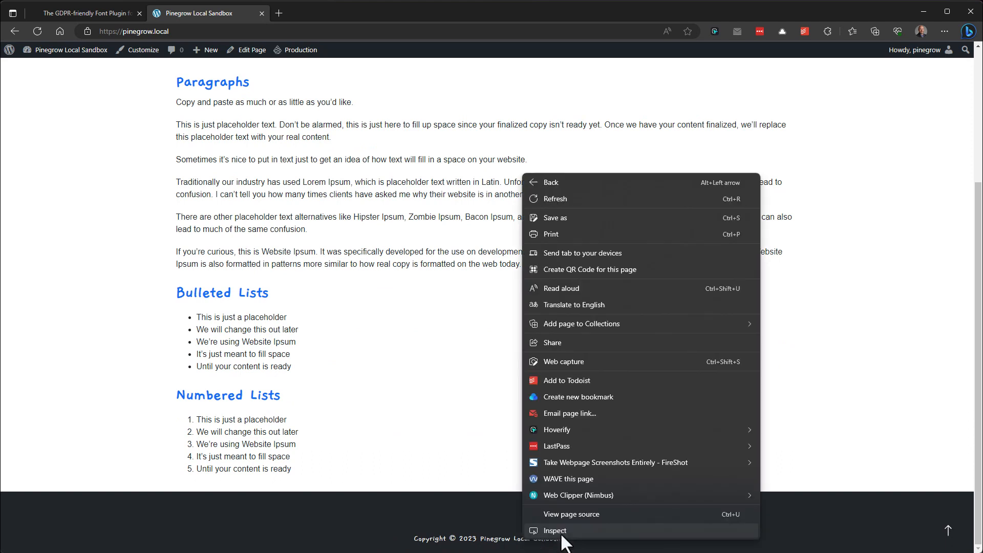
click(775, 323)
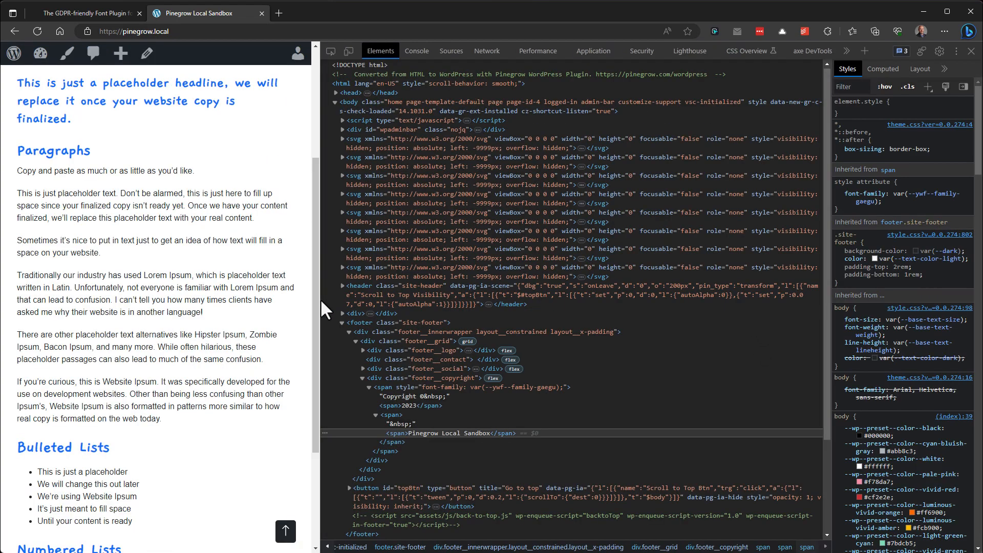
drag(322, 310, 755, 76)
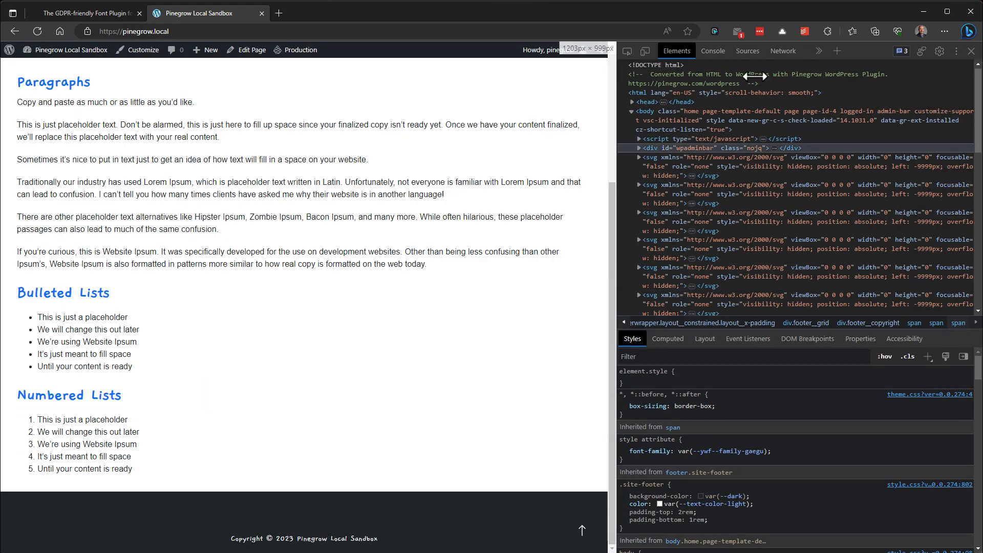
Preview the Gaegu font file in wp-content/uploads/2023/06 among the page's loaded sources.
click(747, 51)
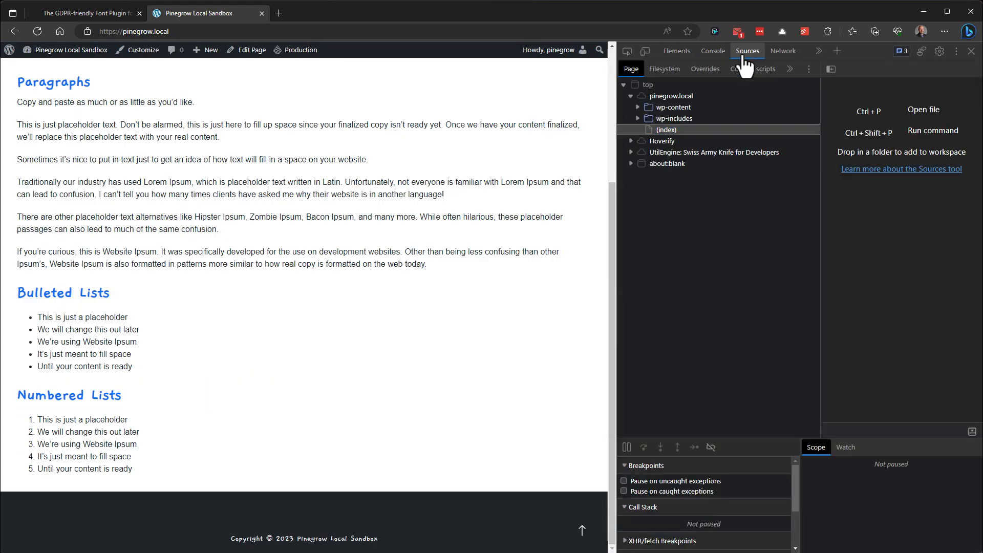
click(637, 107)
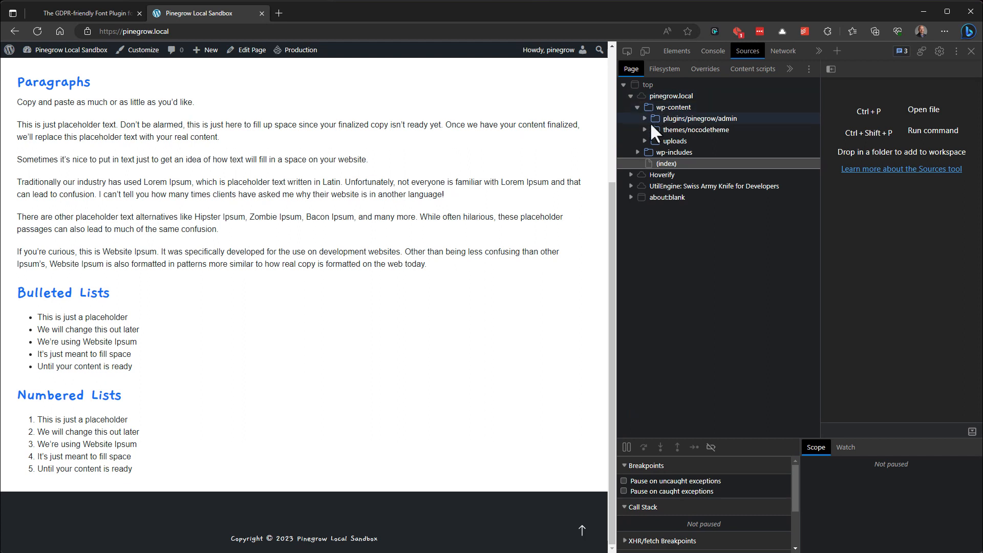
click(645, 142)
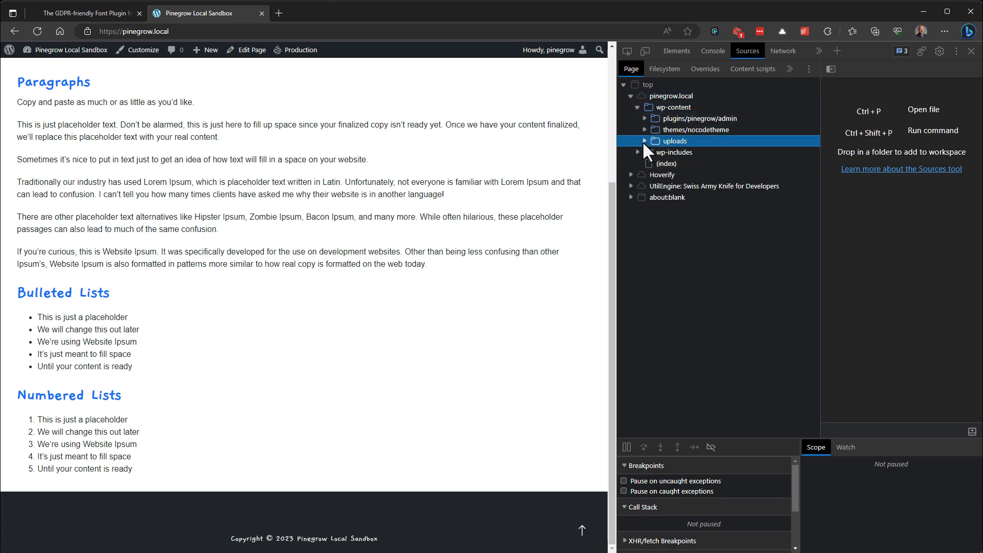
click(644, 141)
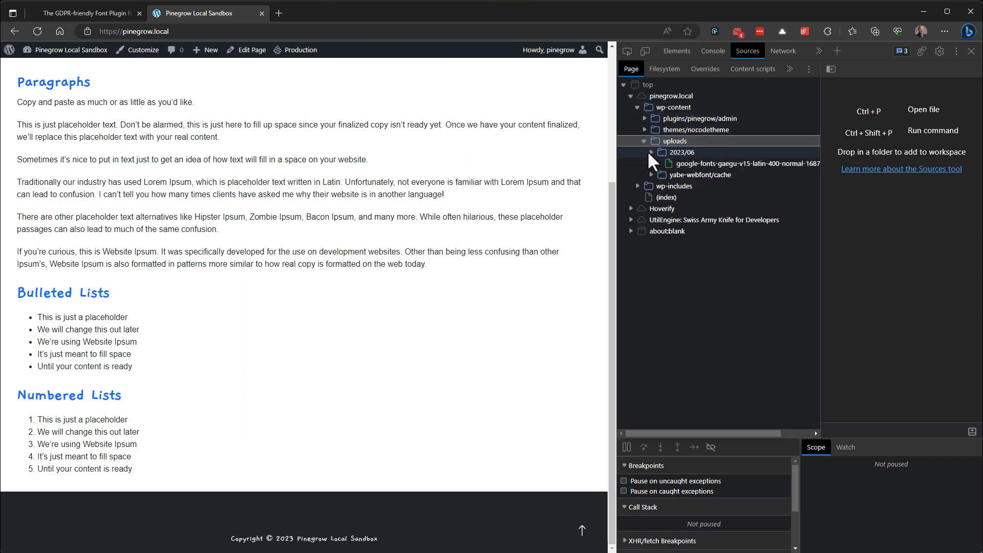
click(711, 164)
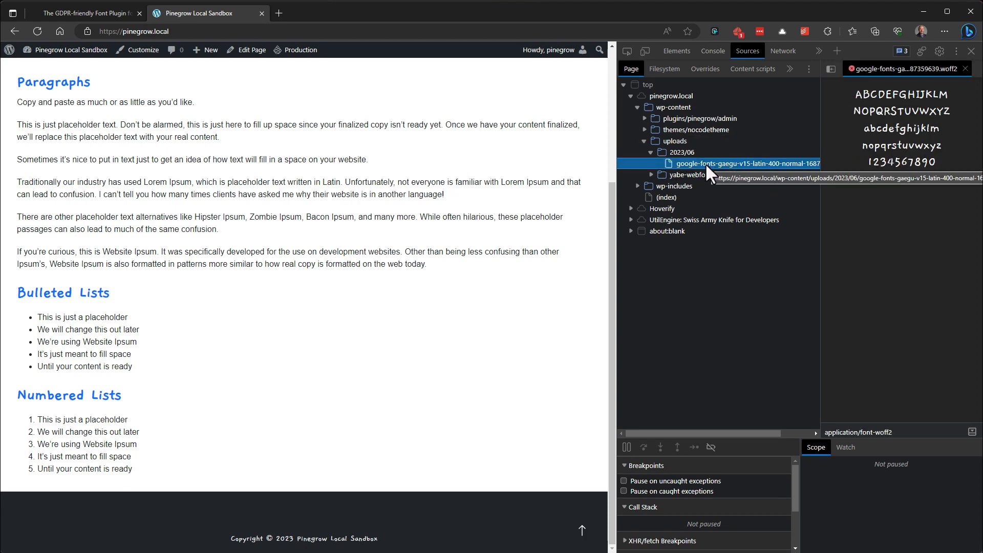
Inspect the Paragraphs heading's markup and font-family styles in the page's element tree.
click(676, 51)
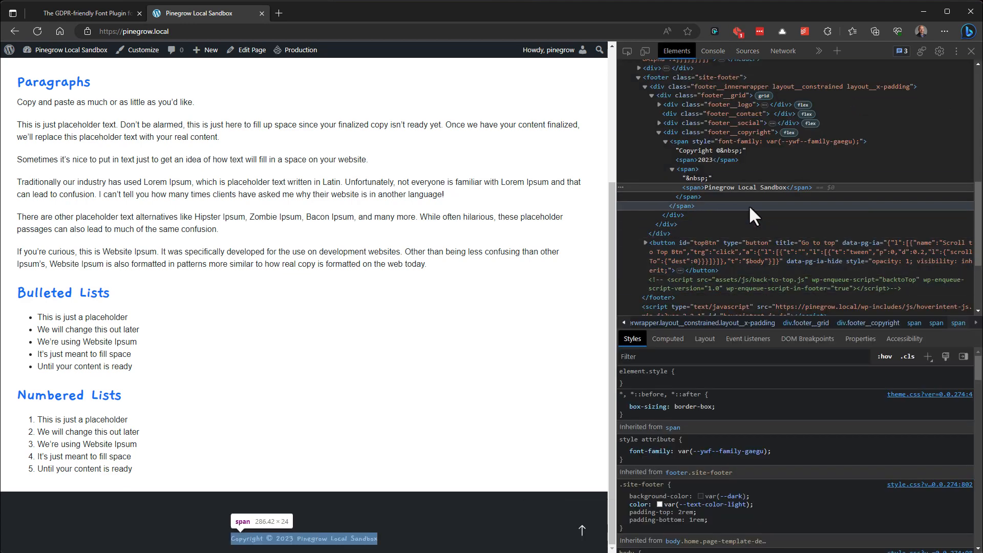
right_click(119, 385)
click(124, 437)
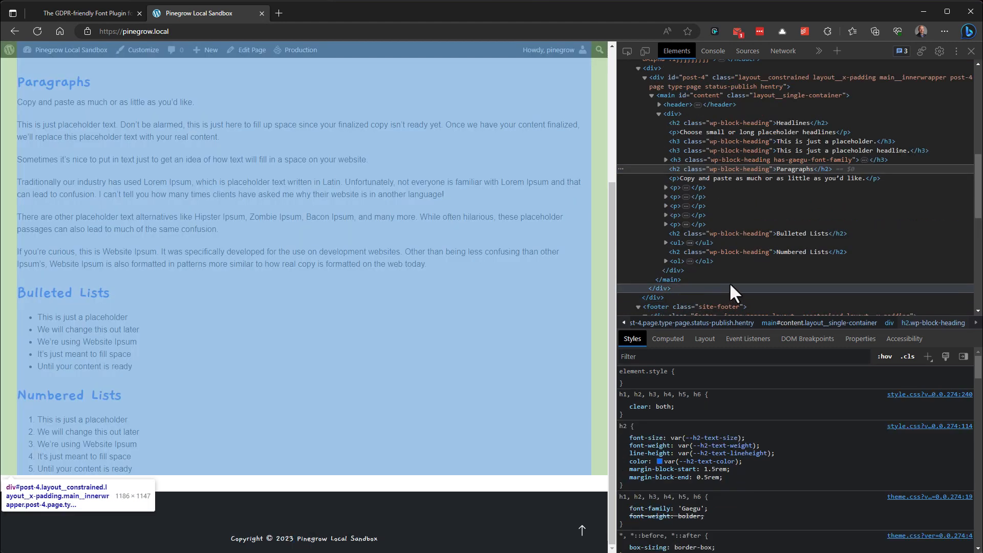